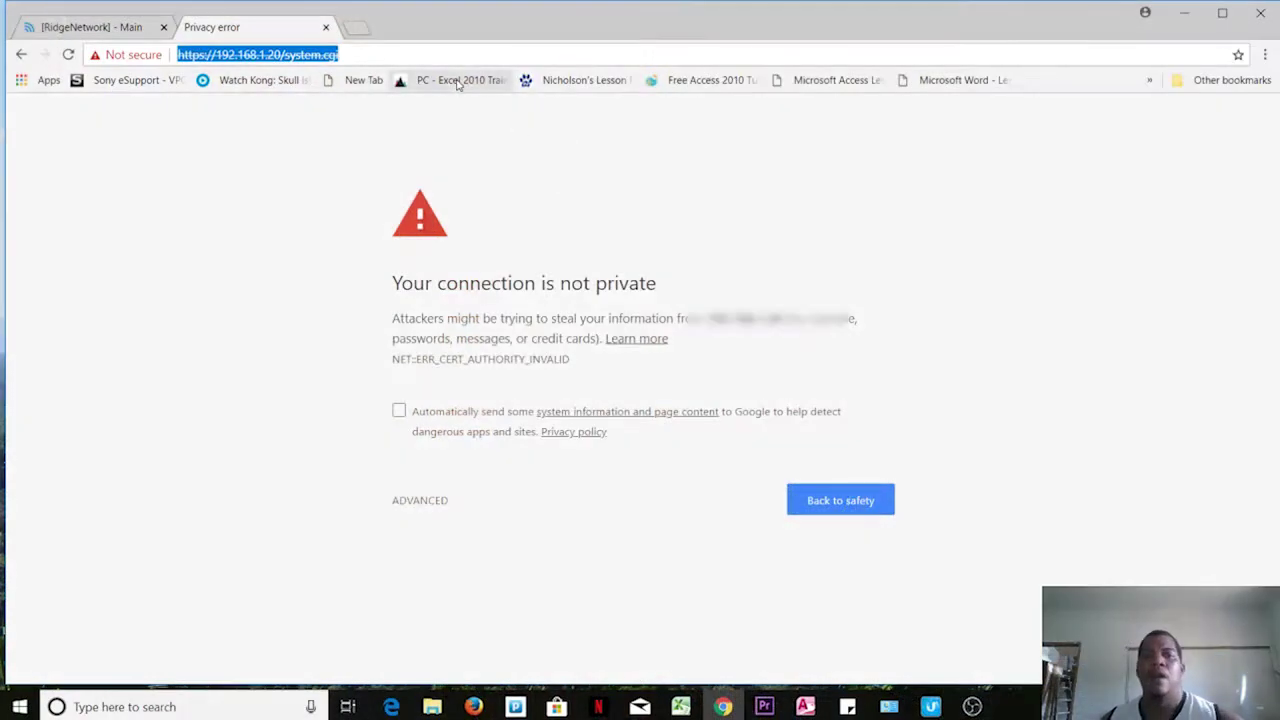
{"action": "left_click", "coordinate": [351, 56]}
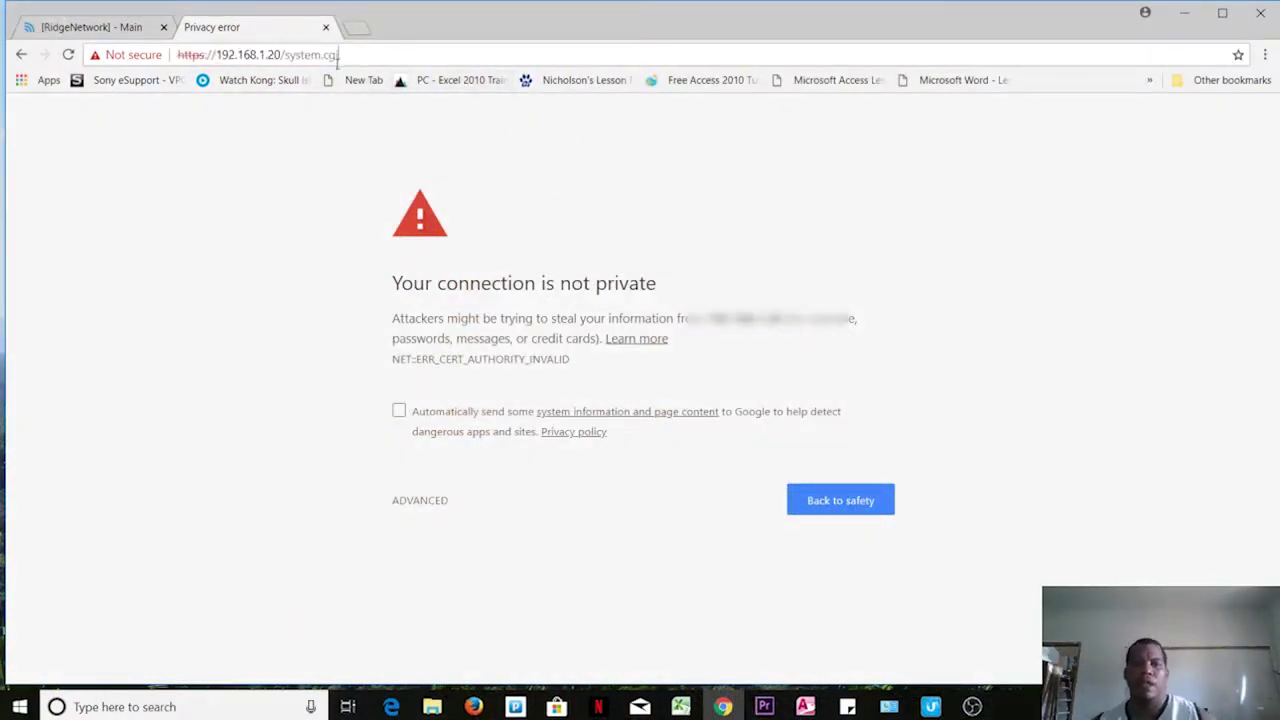
{"action": "key", "text": "ctrl+a"}
{"action": "type", "text": "https://192.168.1.20/system.cgi"}
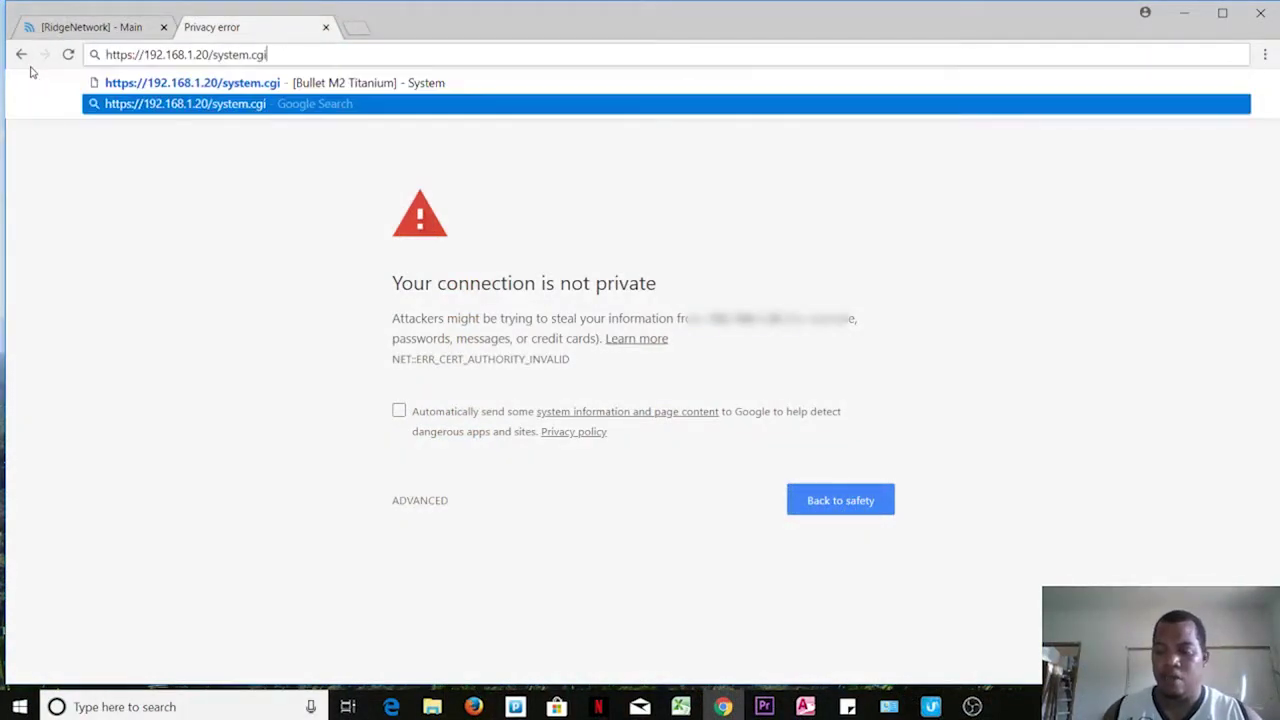
{"action": "key", "text": "Up"}
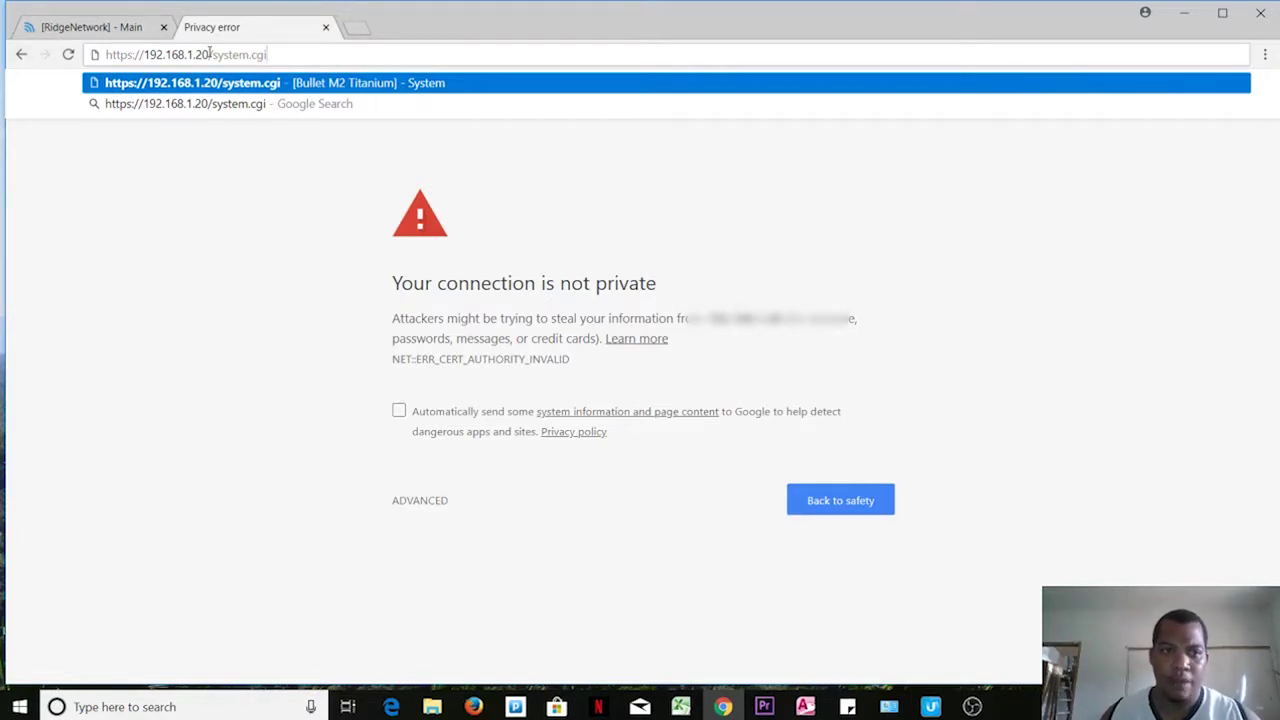
{"action": "left_click_drag", "start_coordinate": [212, 54], "coordinate": [329, 54]}
{"action": "key", "text": "BackSpace"}
{"action": "key", "text": "Return"}
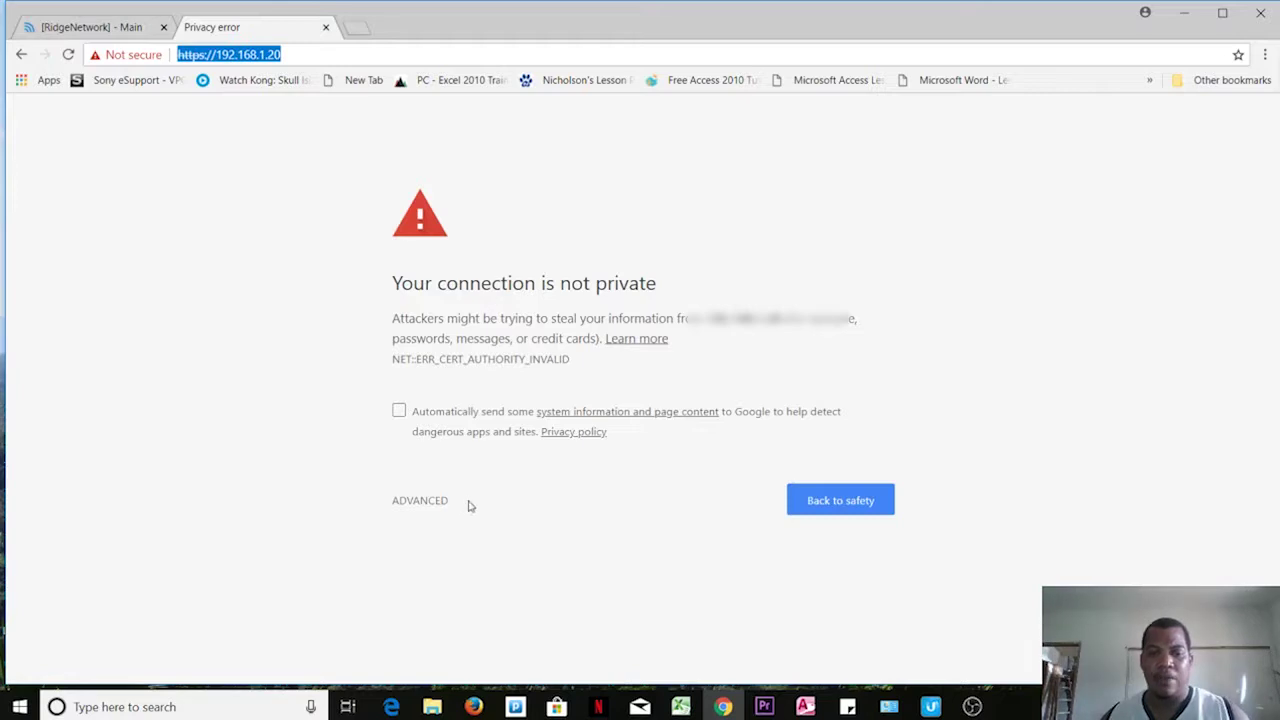
Step: Proceed past the certificate warning to the airOS login page at 192.168.1.20
{"action": "left_click", "coordinate": [420, 503]}
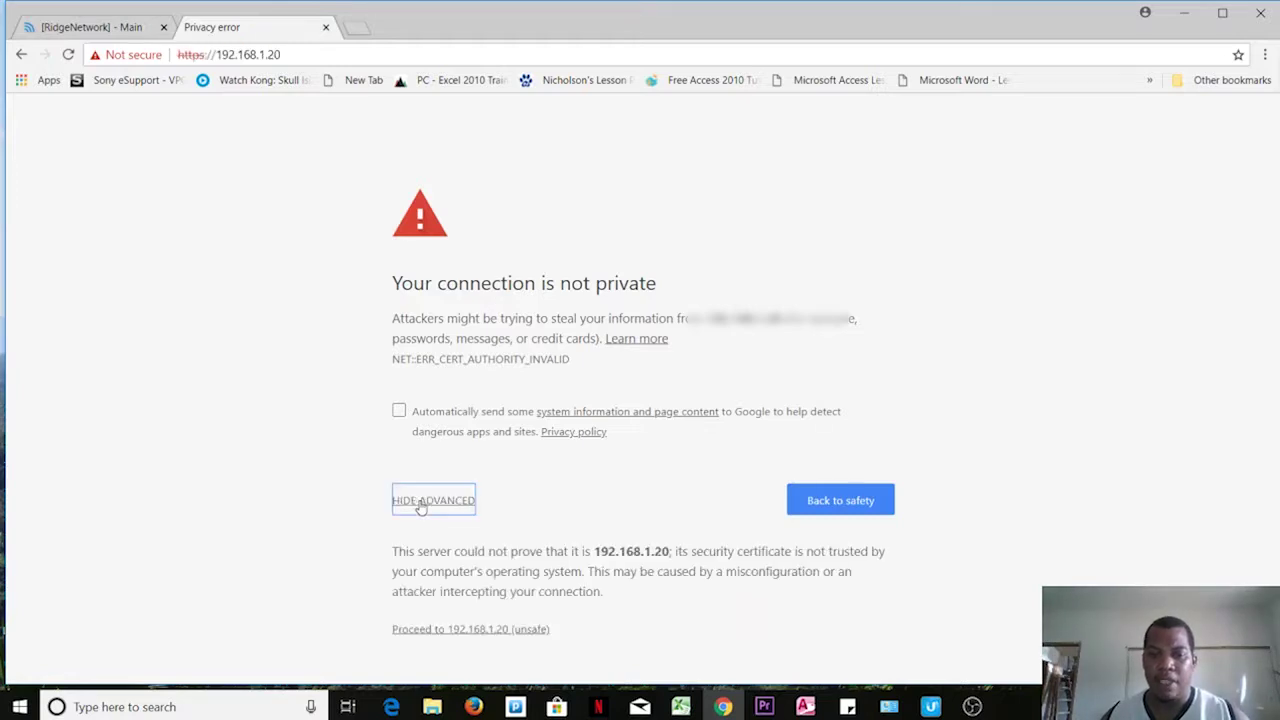
{"action": "left_click", "coordinate": [457, 630]}
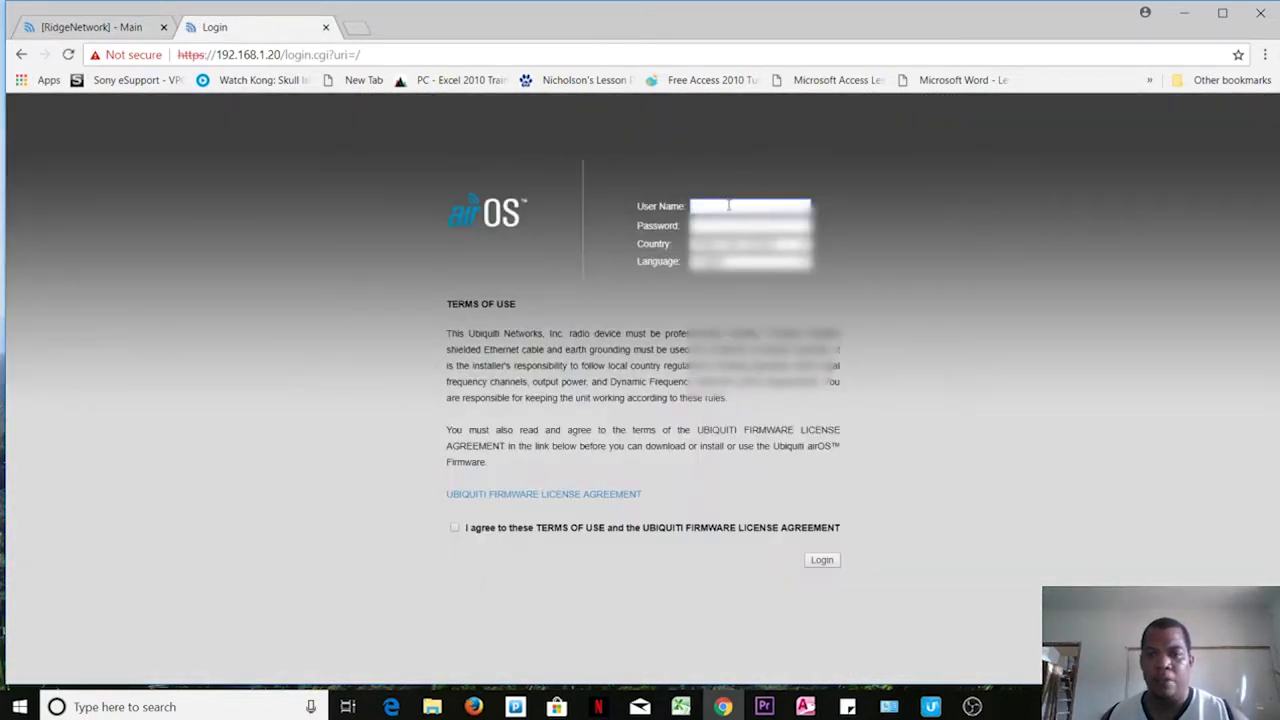
{"action": "left_click", "coordinate": [730, 205]}
Step: Log in with the default credentials, country set to United States and terms accepted
{"action": "left_click", "coordinate": [466, 151]}
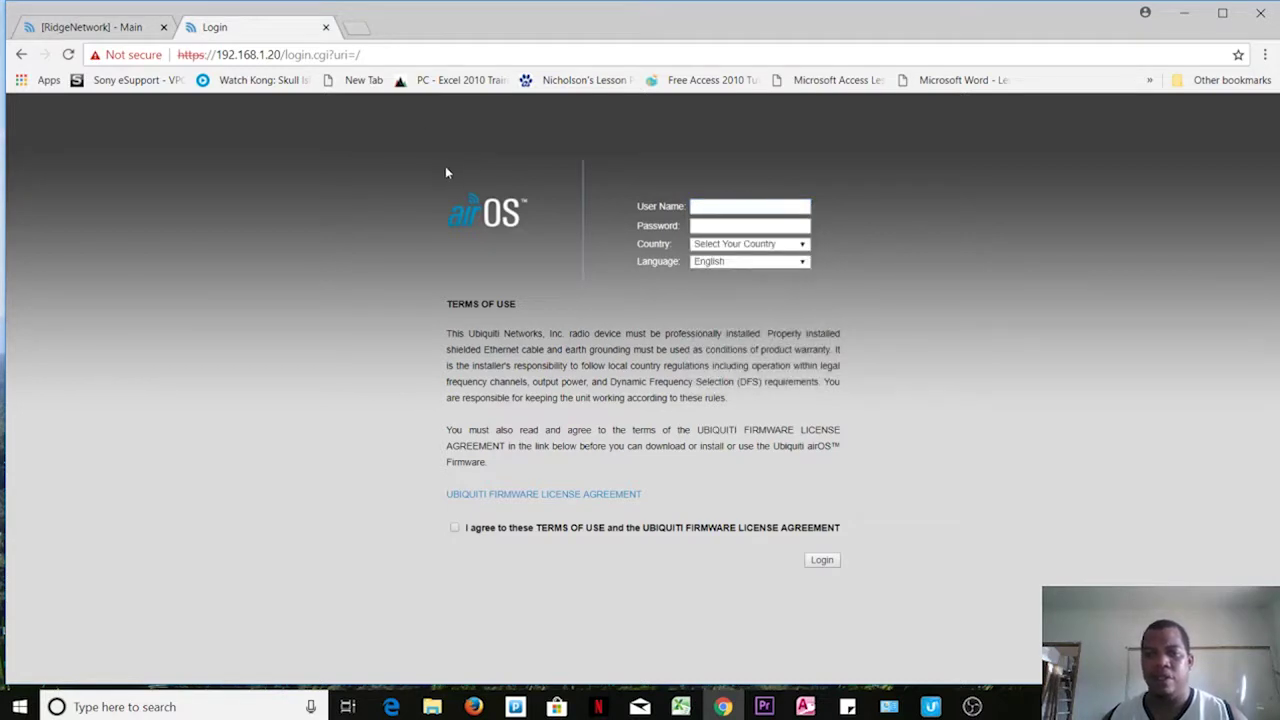
{"action": "left_click", "coordinate": [692, 206]}
{"action": "type", "text": "ubnt"}
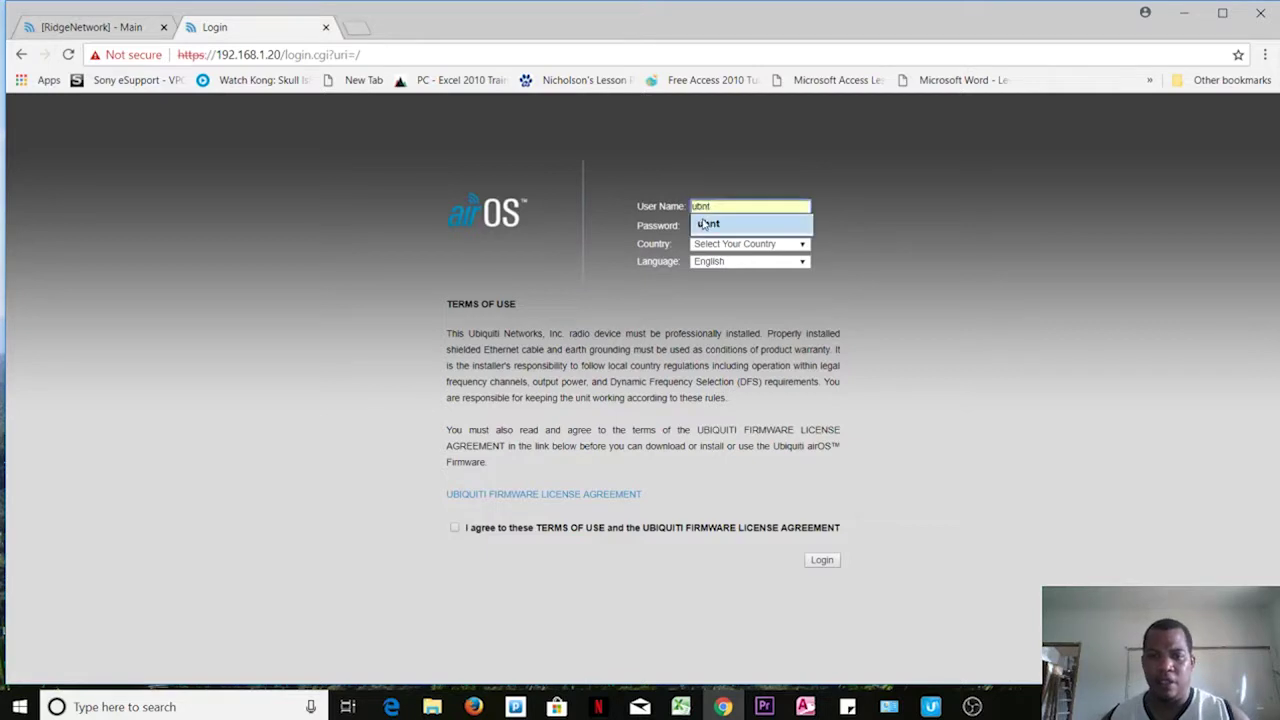
{"action": "left_click", "coordinate": [706, 225]}
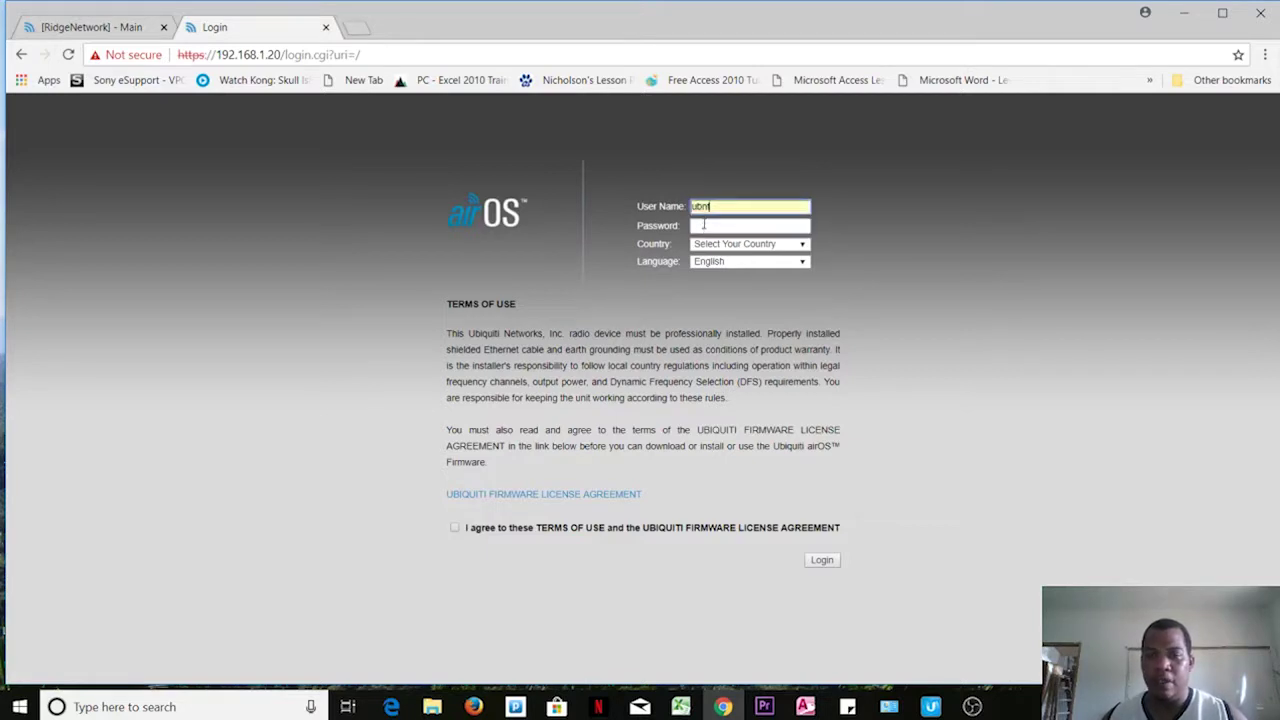
{"action": "left_click", "coordinate": [697, 227]}
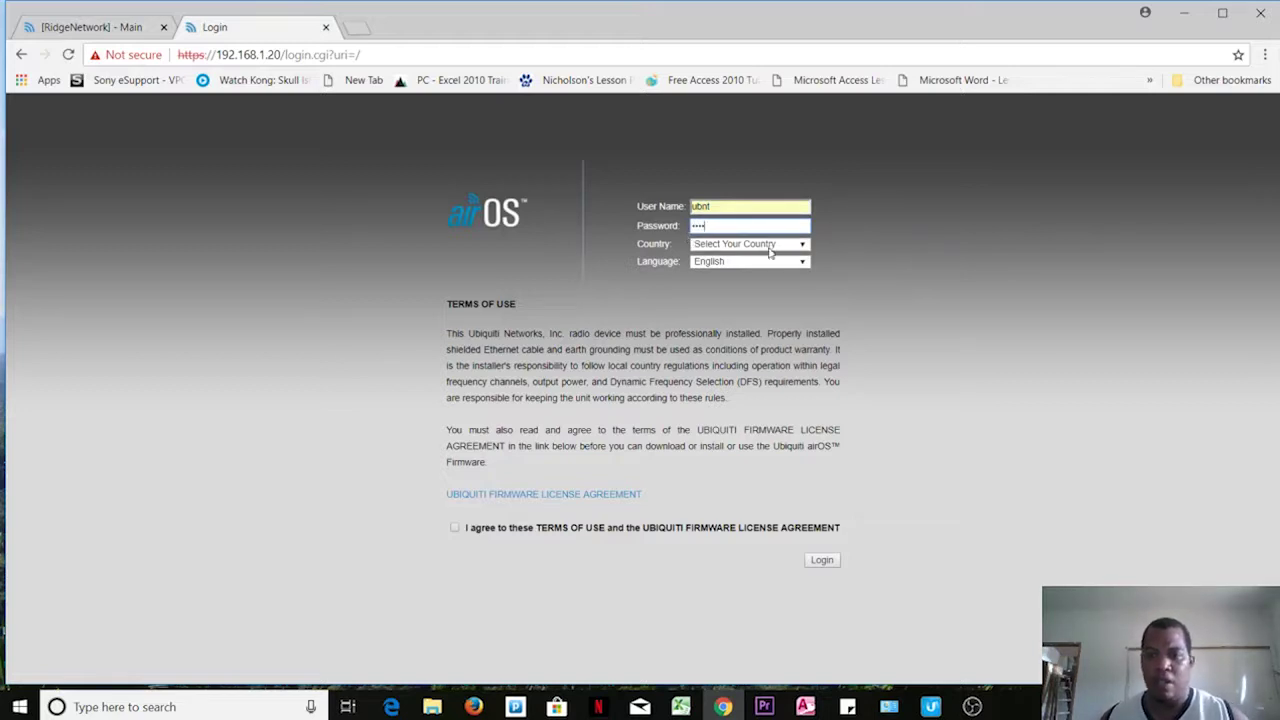
{"action": "left_click", "coordinate": [801, 246]}
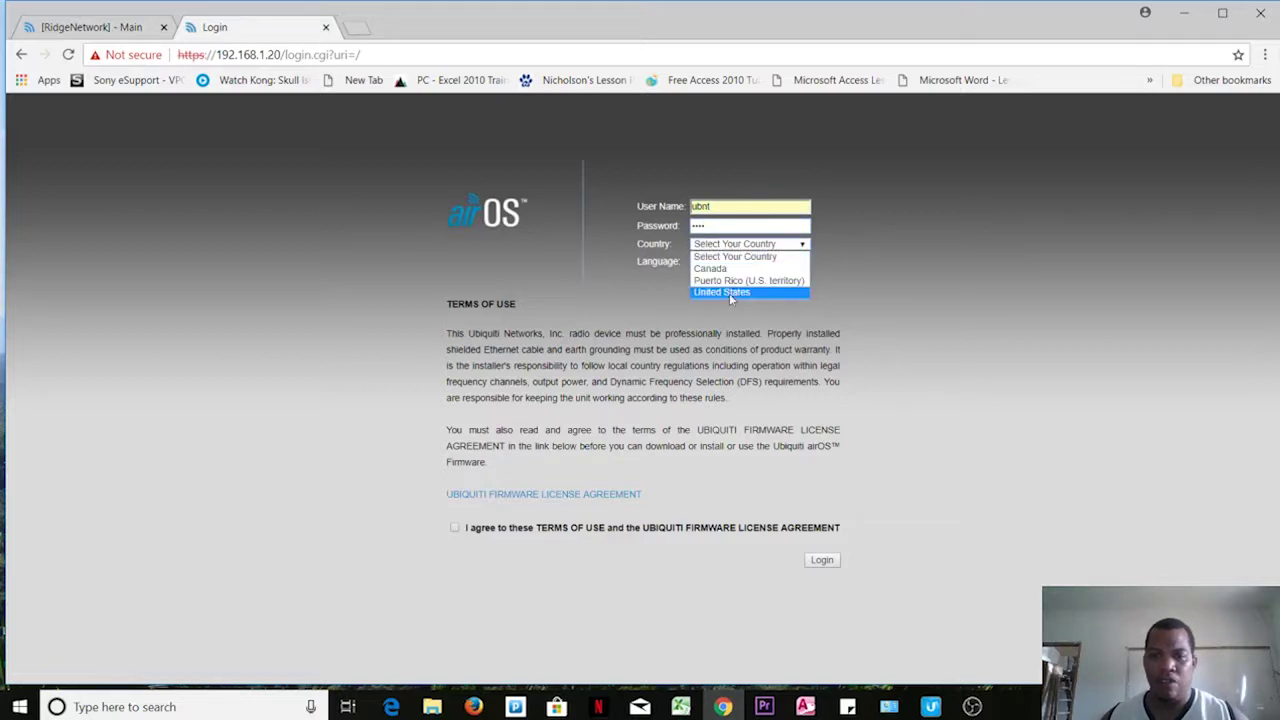
{"action": "left_click", "coordinate": [729, 293]}
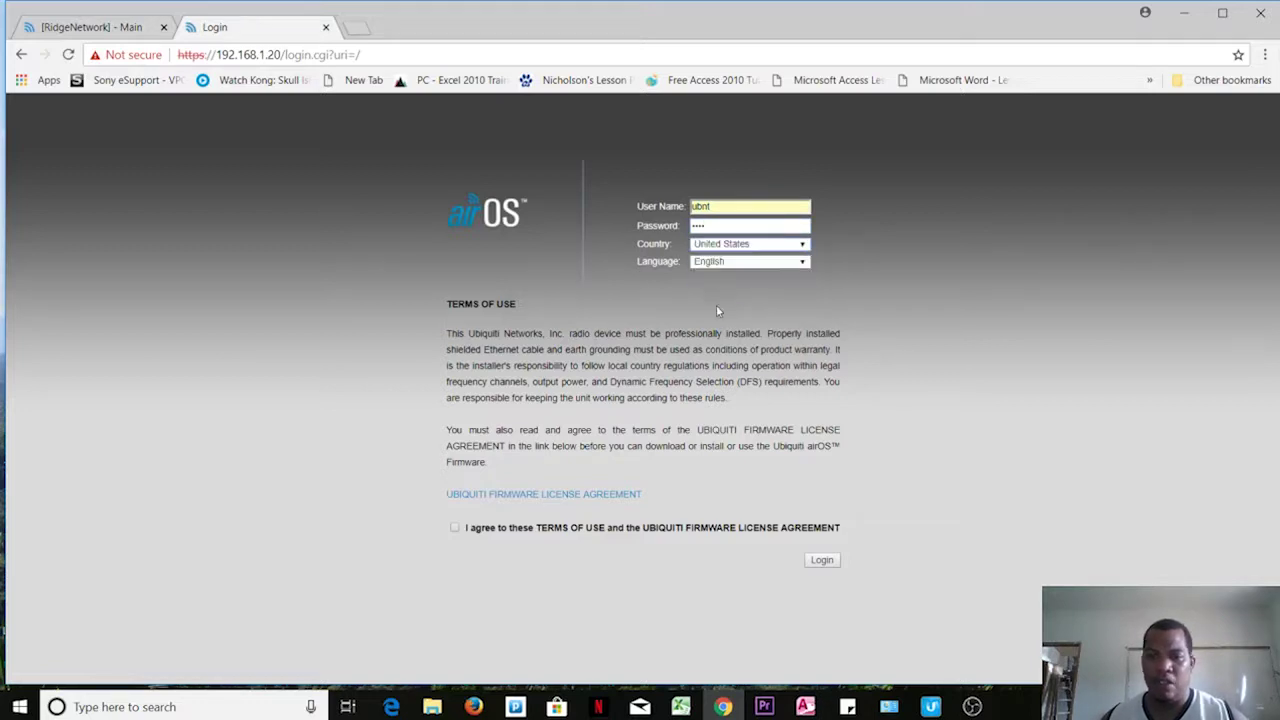
{"action": "left_click", "coordinate": [456, 529]}
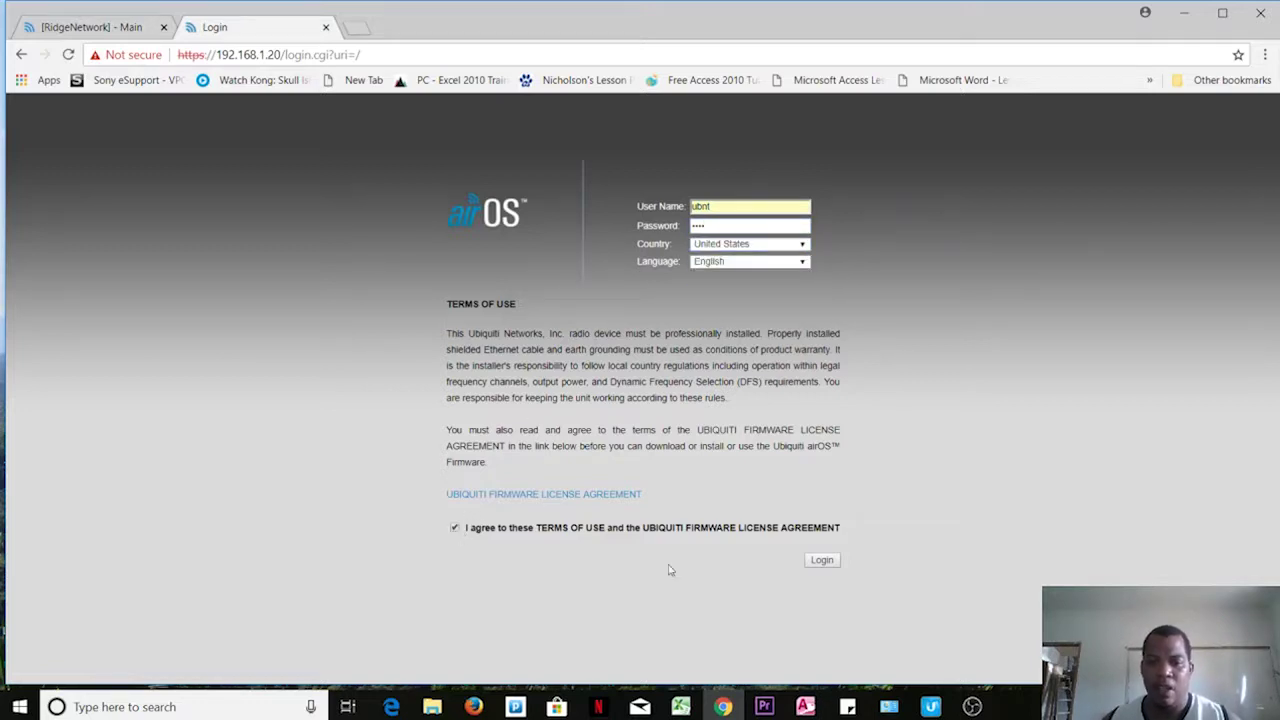
{"action": "left_click", "coordinate": [819, 562]}
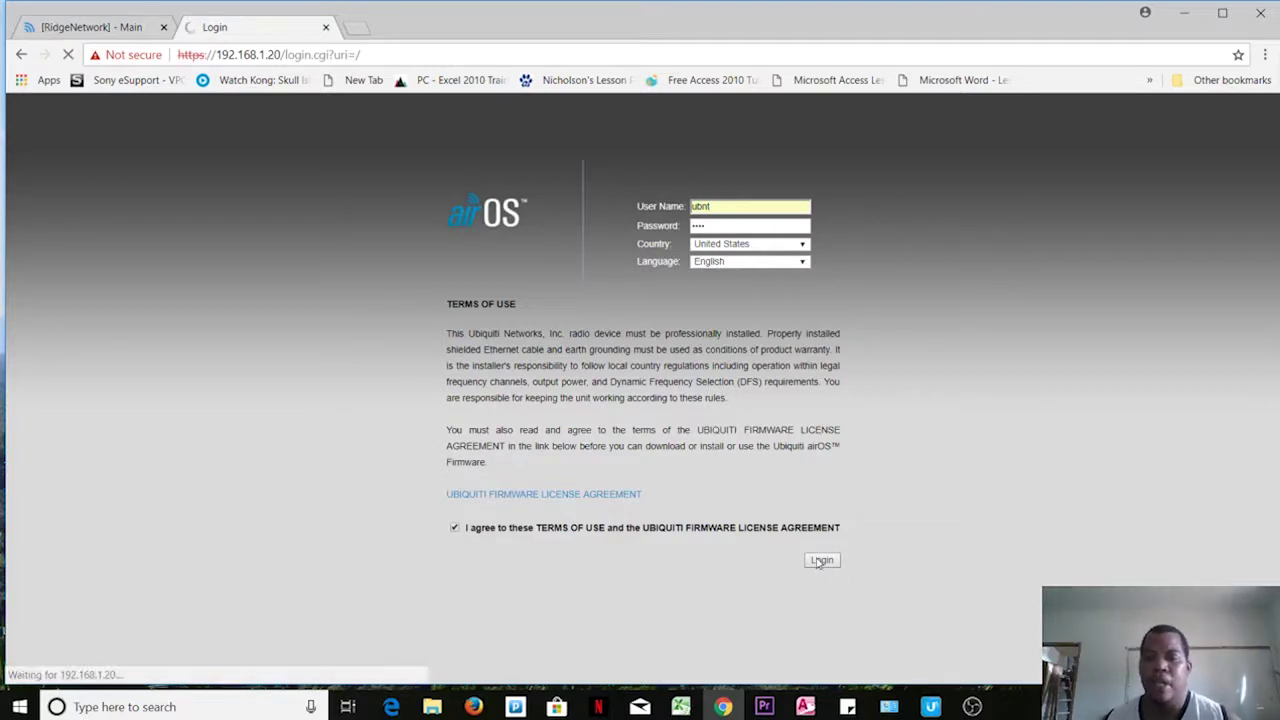
{"action": "key", "text": "XF86AudioRaiseVolume"}
{"action": "key", "text": "XF86AudioRaiseVolume"}
{"action": "key", "text": "XF86AudioRaiseVolume"}
{"action": "key", "text": "XF86AudioRaiseVolume"}
{"action": "key", "text": "XF86AudioRaiseVolume"}
{"action": "key", "text": "XF86AudioRaiseVolume"}
{"action": "key", "text": "XF86AudioRaiseVolume"}
{"action": "key", "text": "XF86AudioRaiseVolume"}
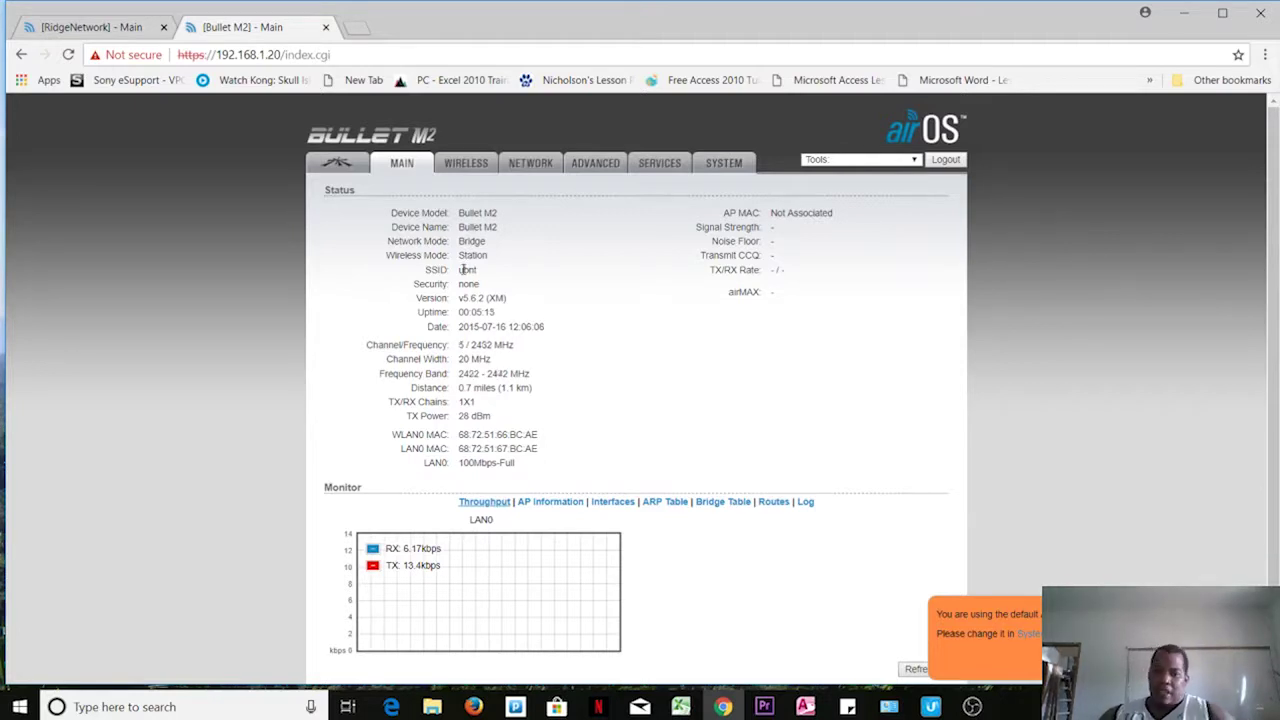
Step: On the Wireless page, change the wireless mode from Station to Access Point
{"action": "left_click", "coordinate": [483, 170]}
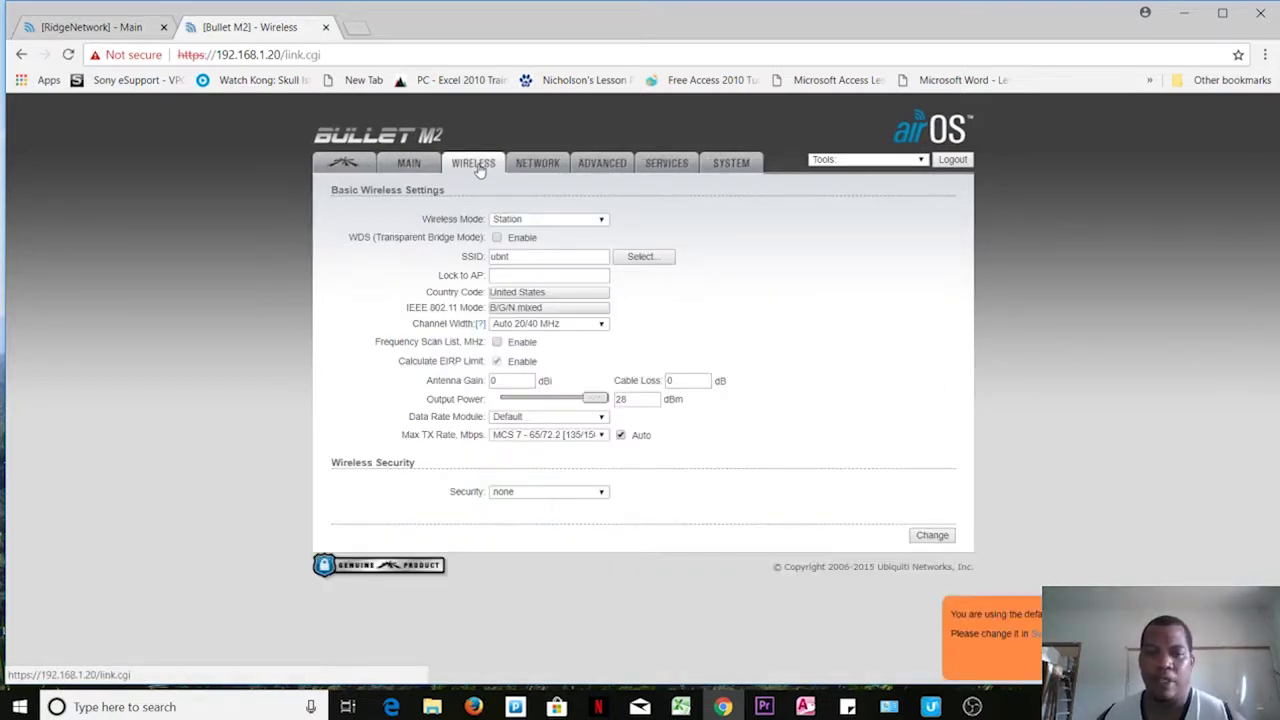
{"action": "left_click", "coordinate": [598, 221]}
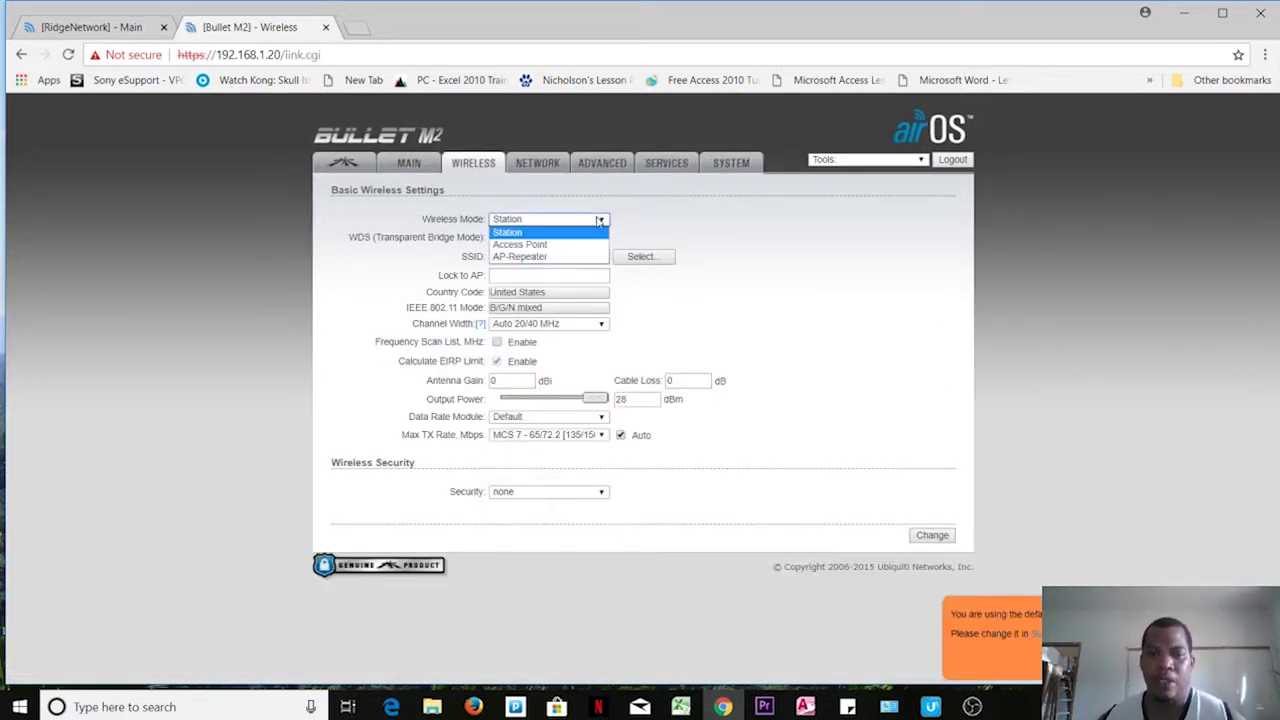
{"action": "left_click", "coordinate": [553, 245]}
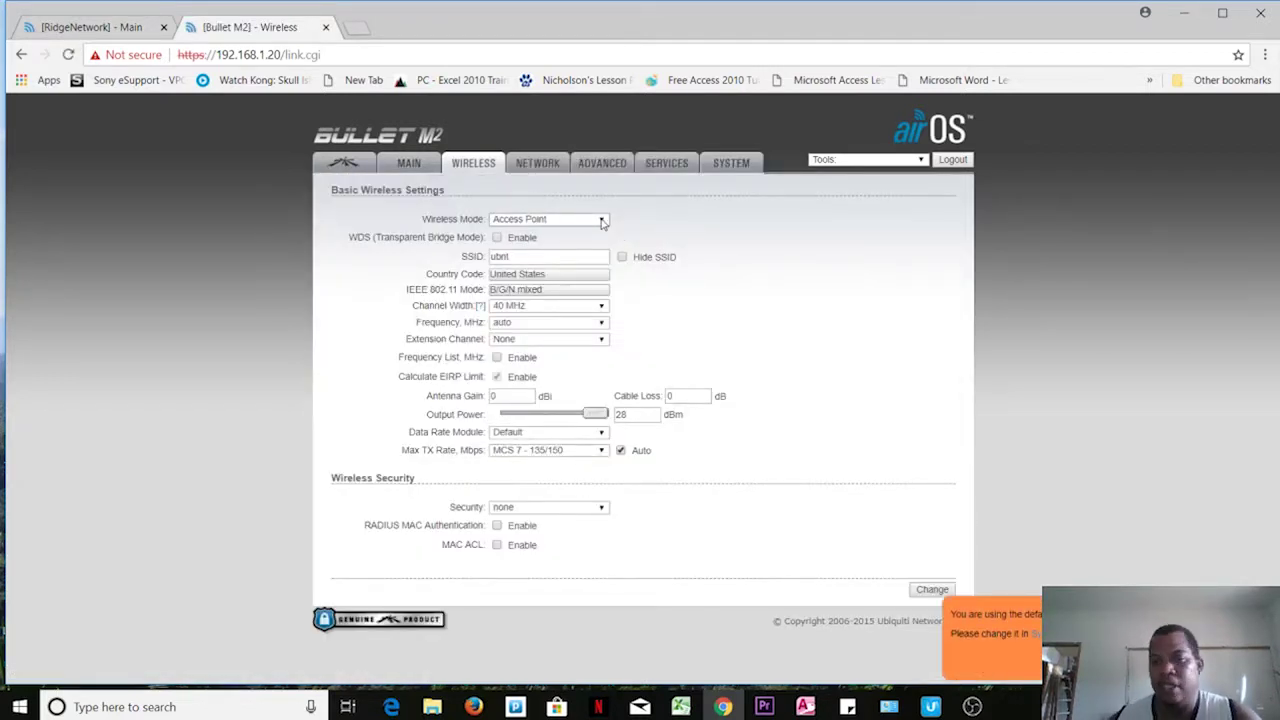
{"action": "left_click", "coordinate": [602, 223]}
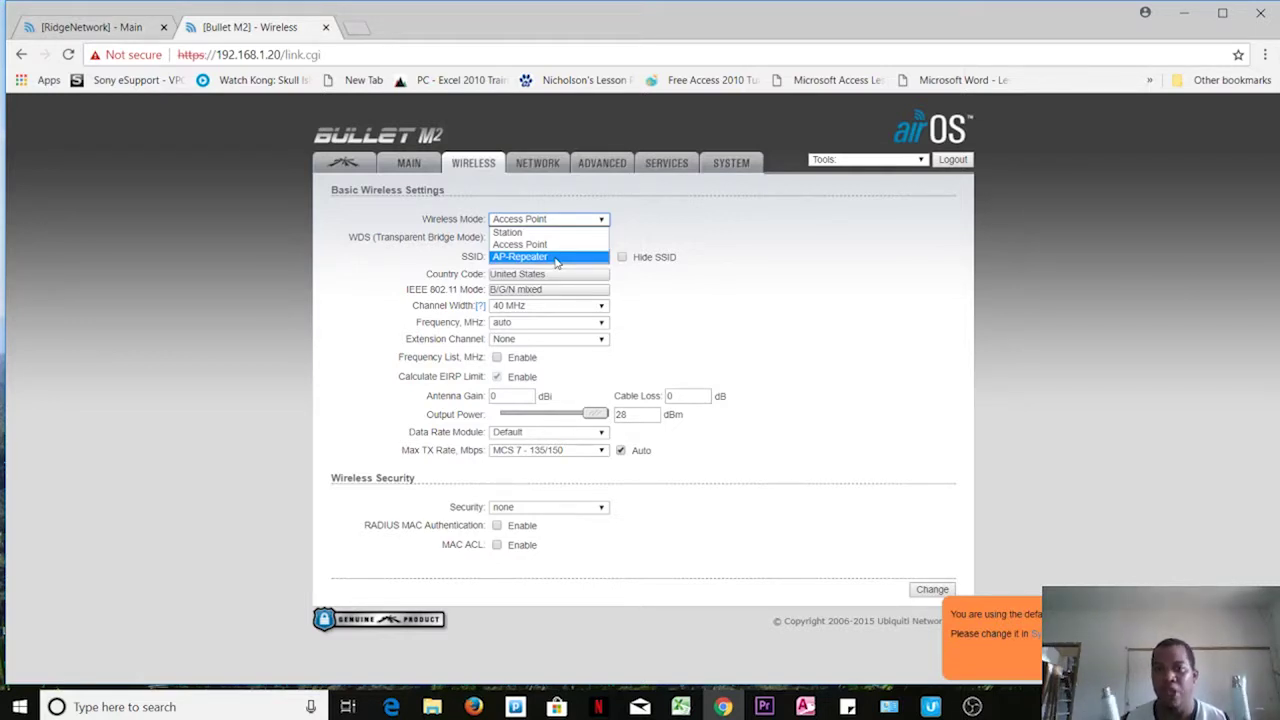
{"action": "left_click", "coordinate": [556, 259]}
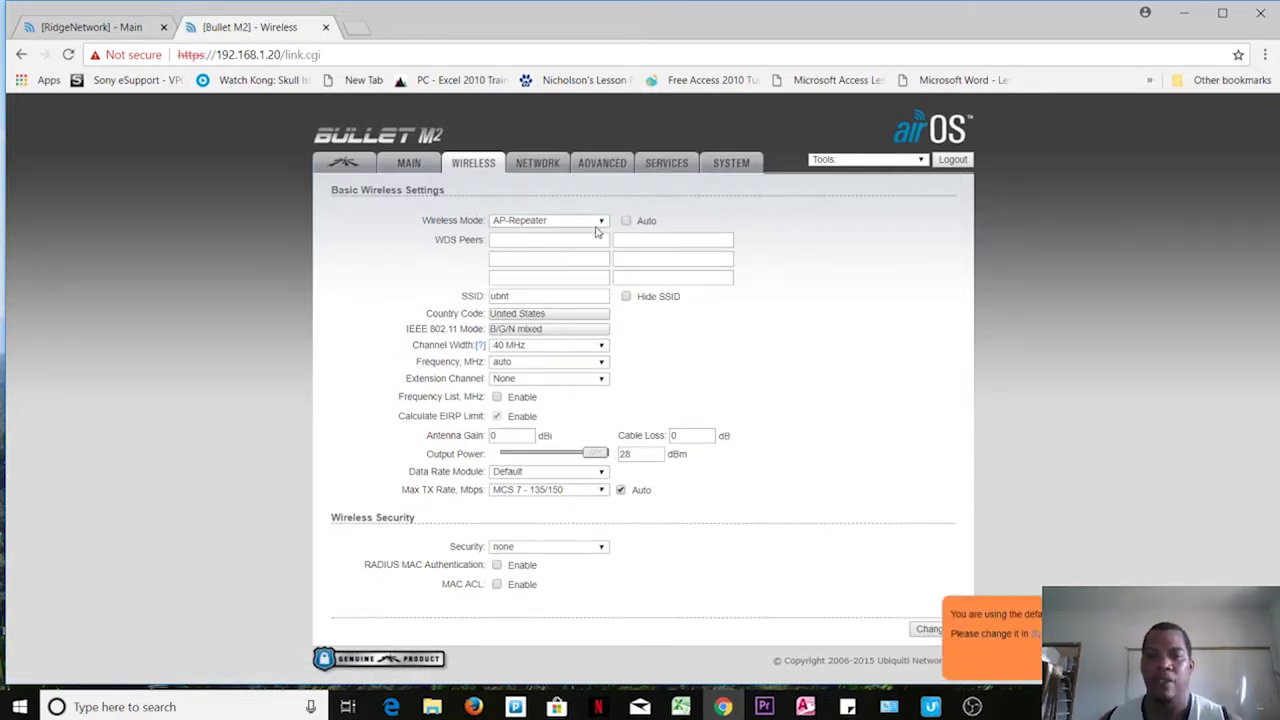
{"action": "left_click", "coordinate": [600, 221]}
{"action": "left_click", "coordinate": [553, 245]}
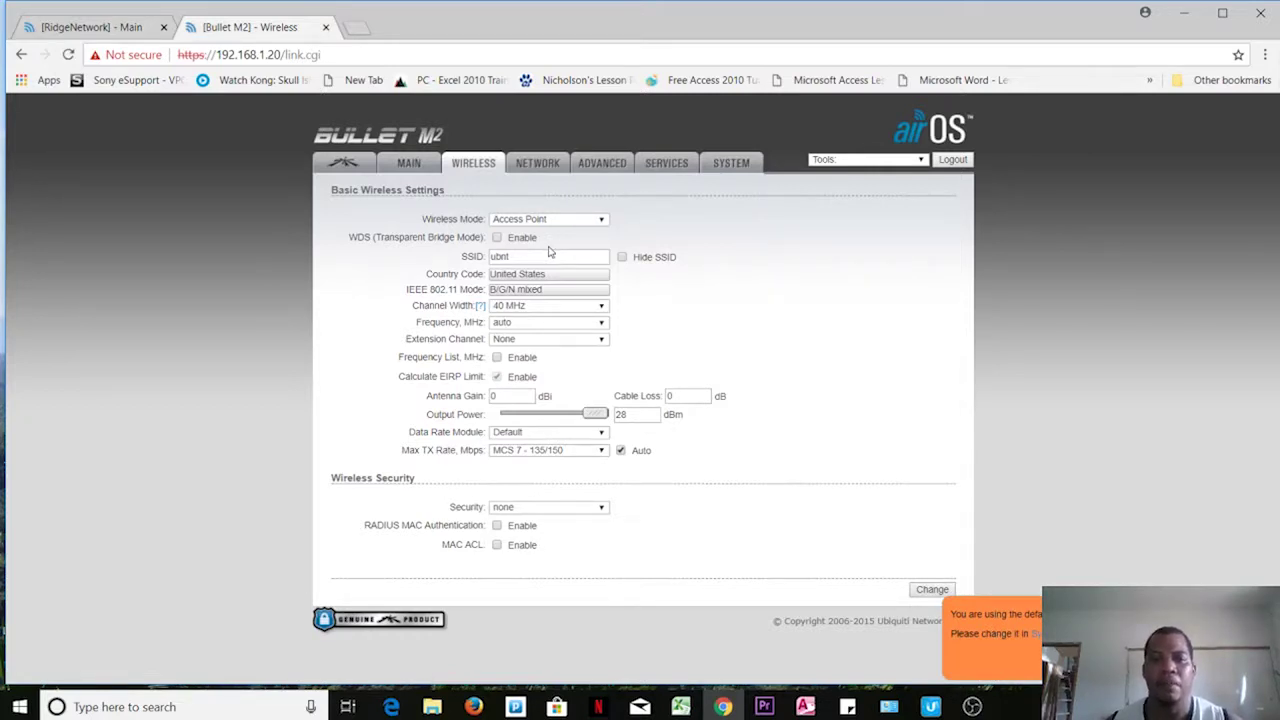
Step: Enable WDS, rename the SSID from ubnt to AgroTourism, and set channel width to 20 MHz
{"action": "left_click", "coordinate": [497, 238]}
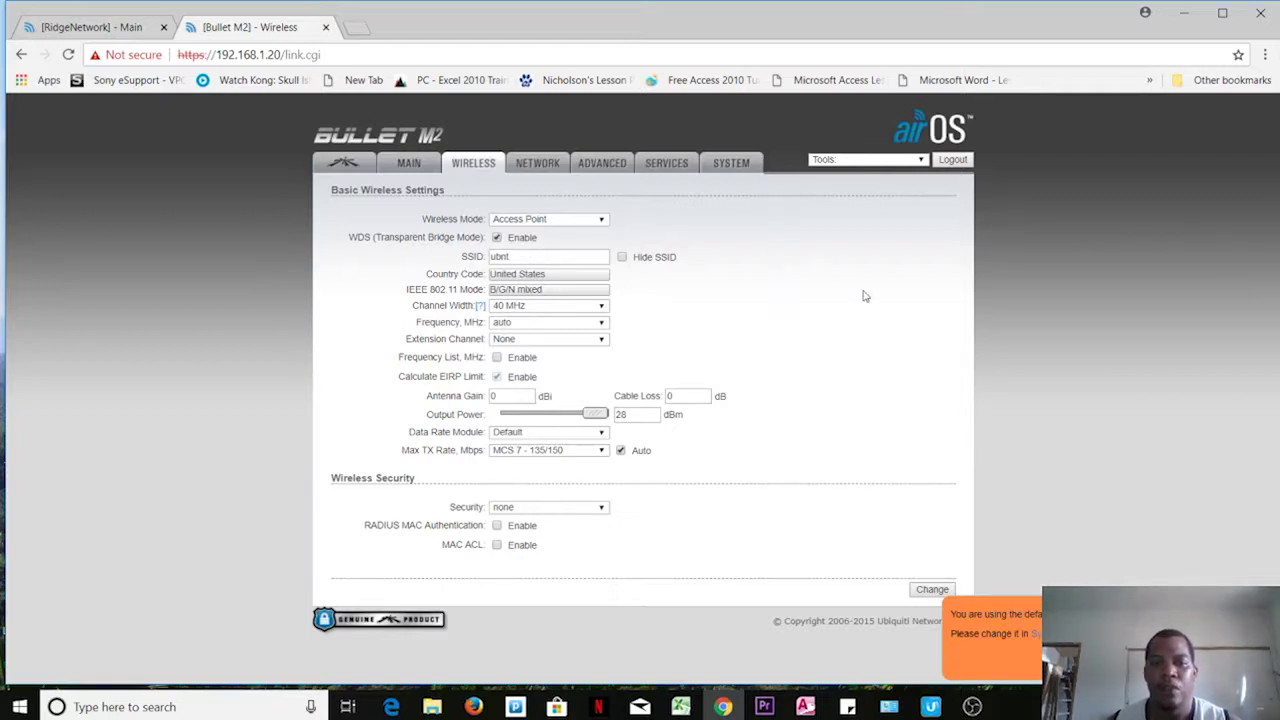
{"action": "left_click_drag", "start_coordinate": [513, 257], "coordinate": [473, 265]}
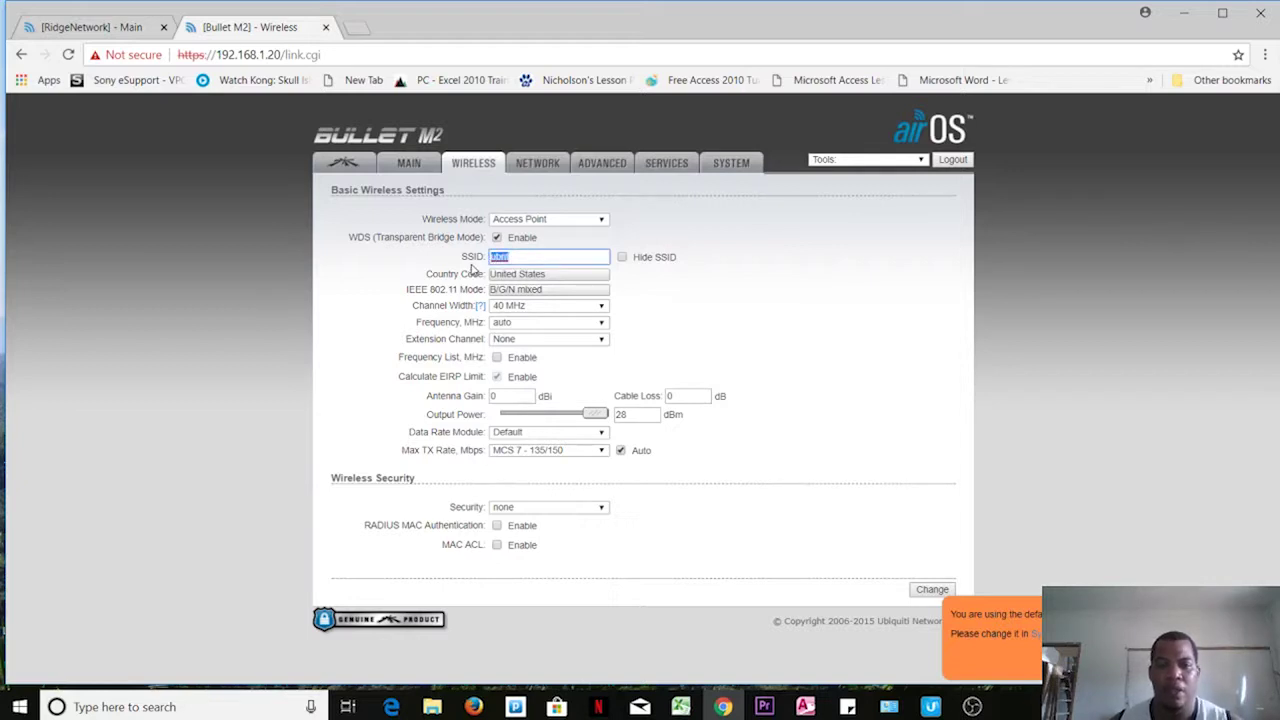
{"action": "type", "text": "AgroTourism"}
{"action": "left_click", "coordinate": [515, 272]}
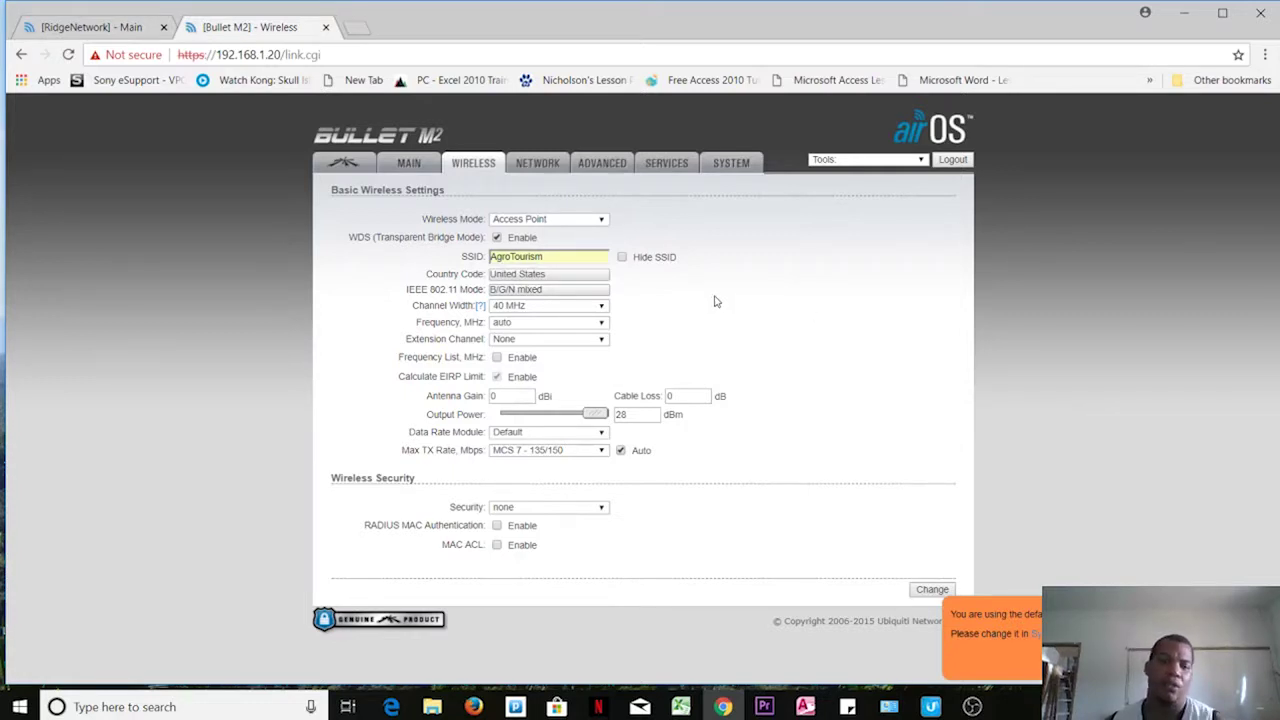
{"action": "left_click", "coordinate": [606, 313]}
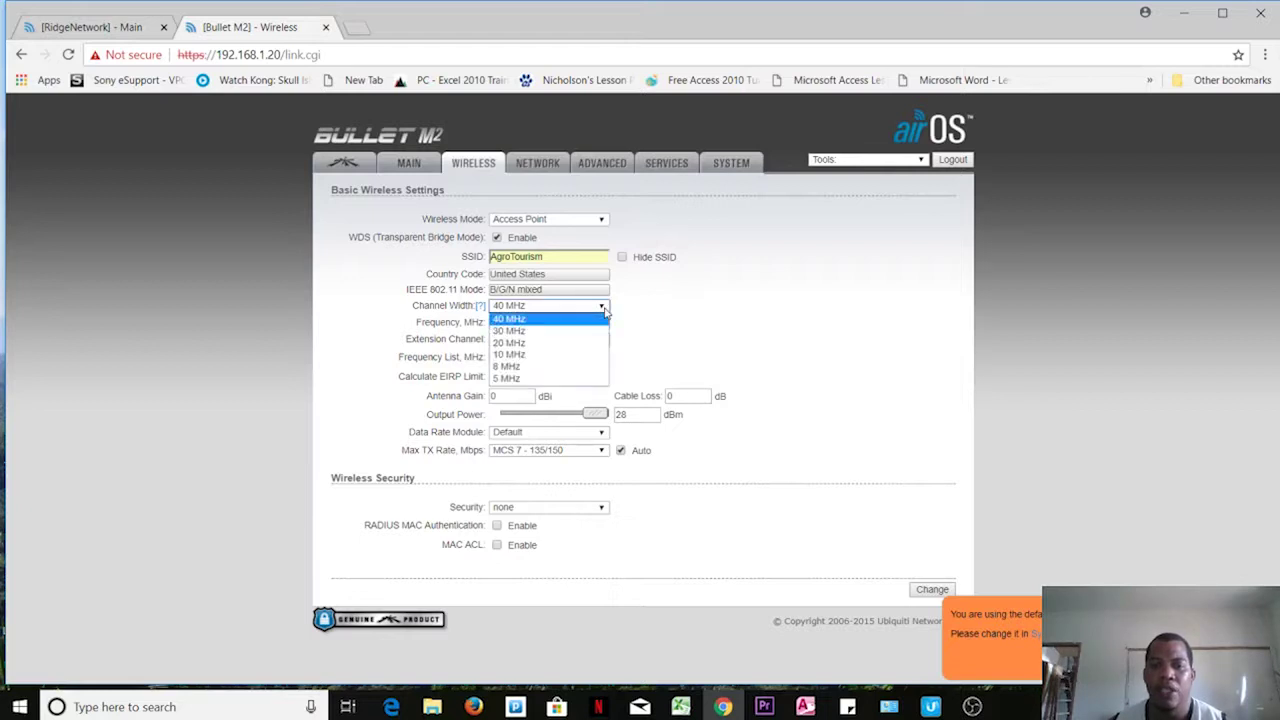
{"action": "left_click", "coordinate": [545, 340]}
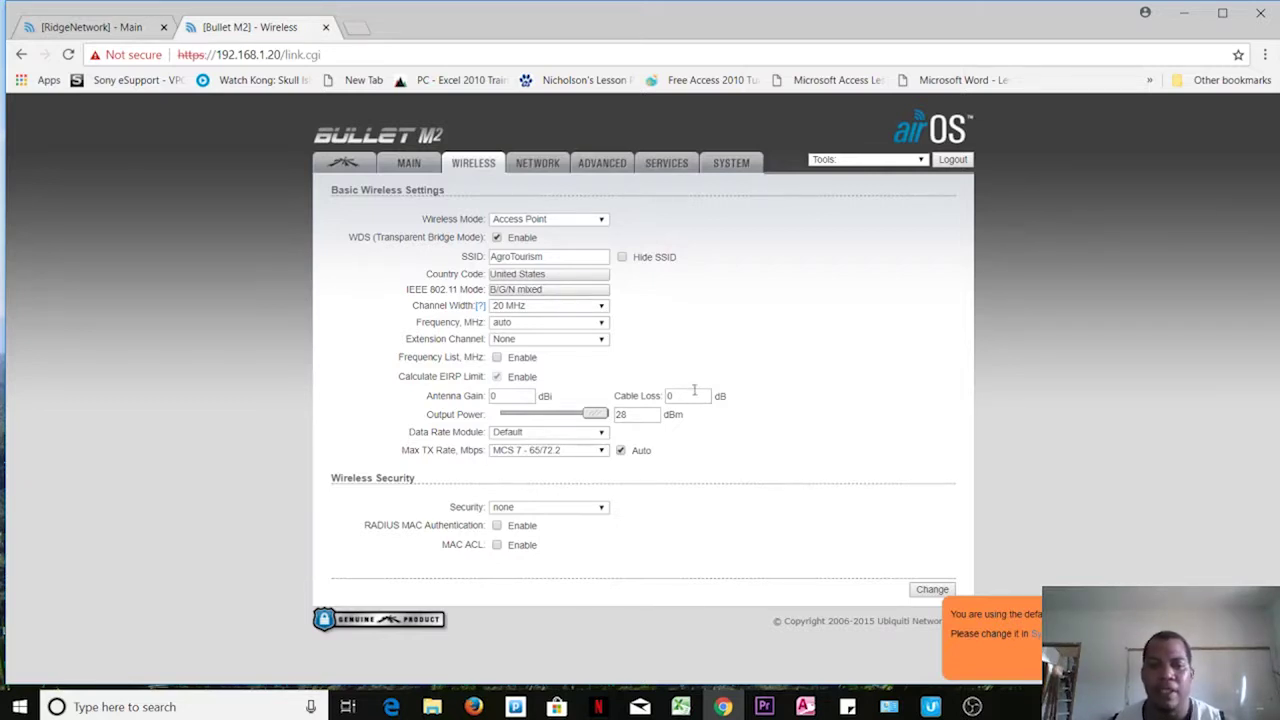
Step: Set the antenna gain to 16 dBi
{"action": "left_click", "coordinate": [501, 395]}
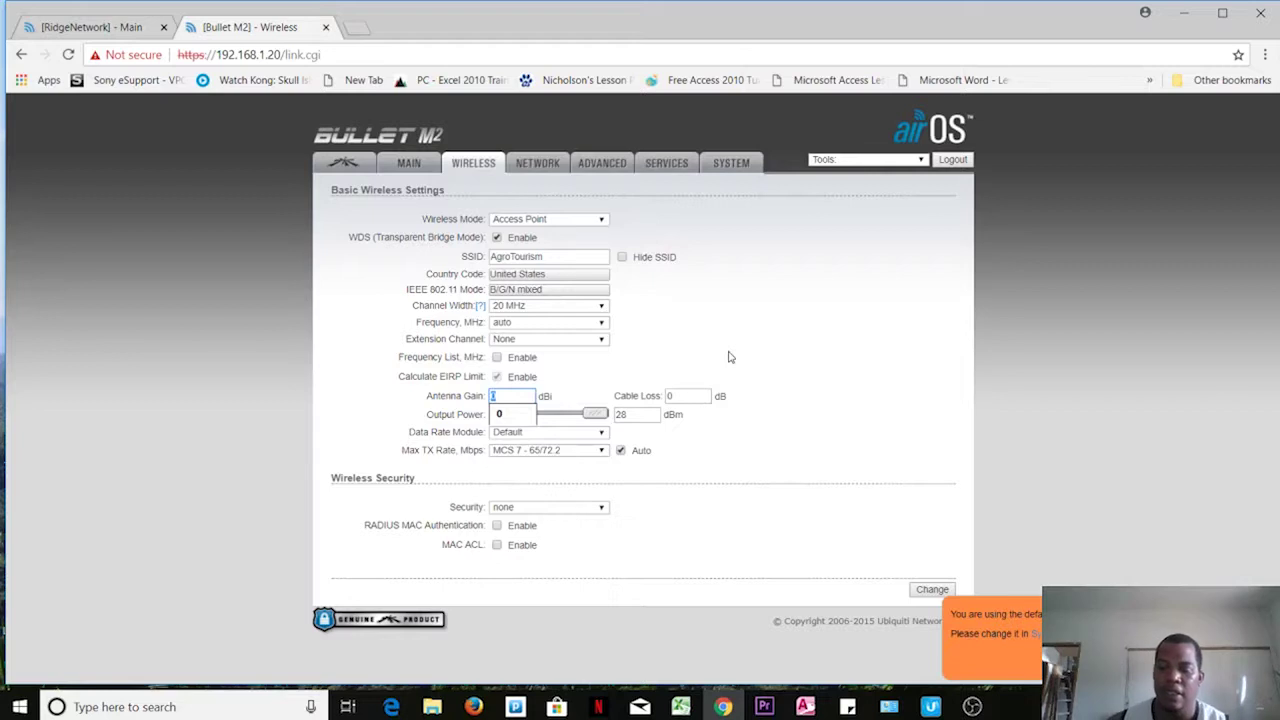
{"action": "type", "text": "0"}
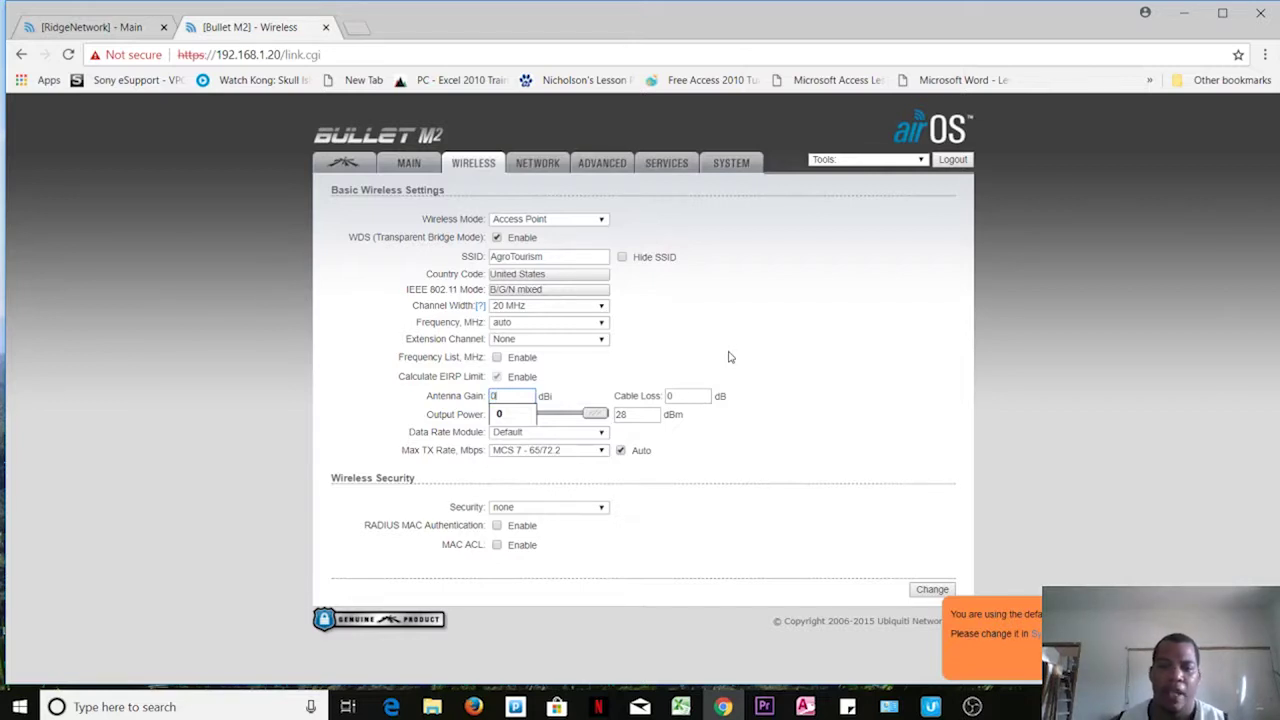
{"action": "type", "text": "161"}
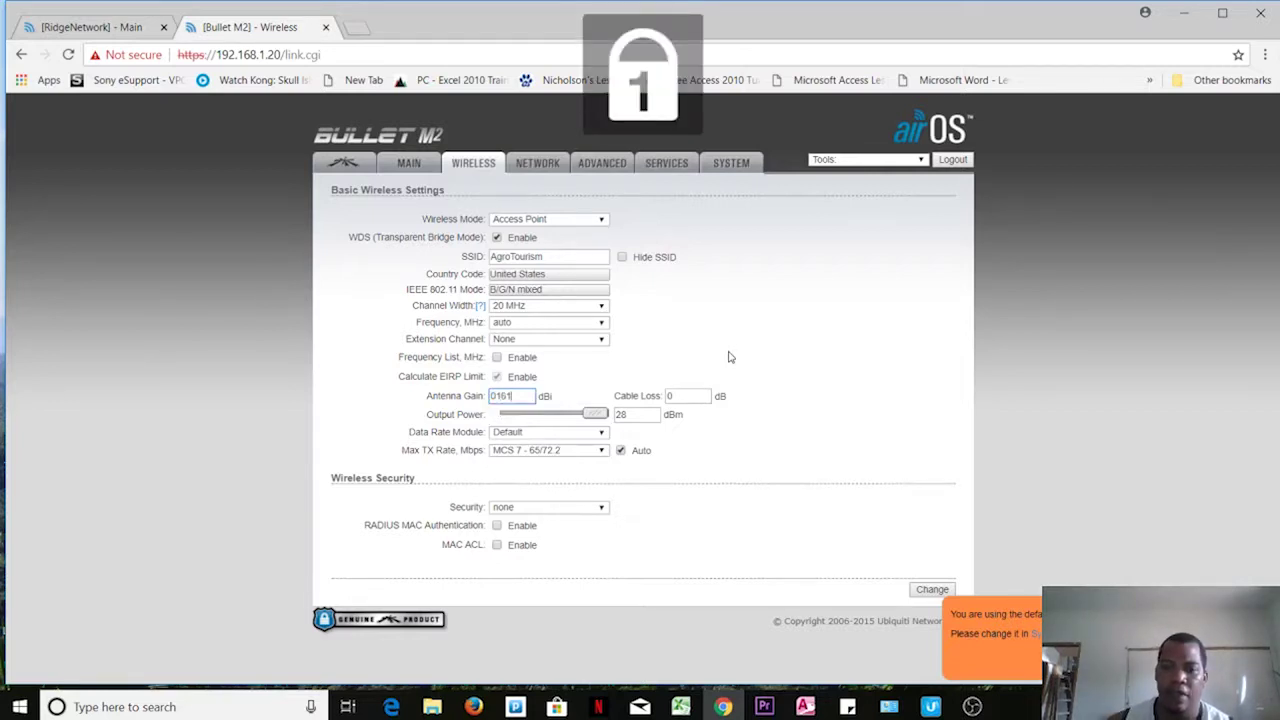
{"action": "key", "text": "BackSpace"}
{"action": "key", "text": "BackSpace"}
{"action": "key", "text": "BackSpace"}
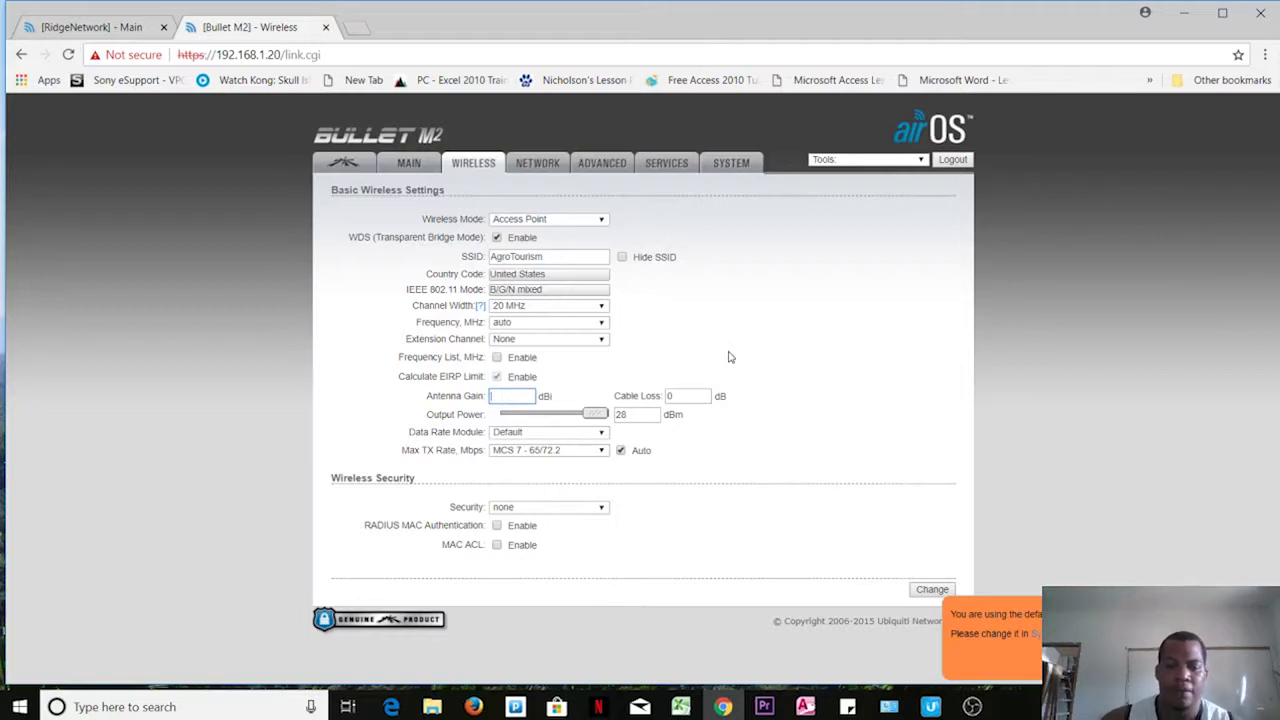
{"action": "type", "text": "16"}
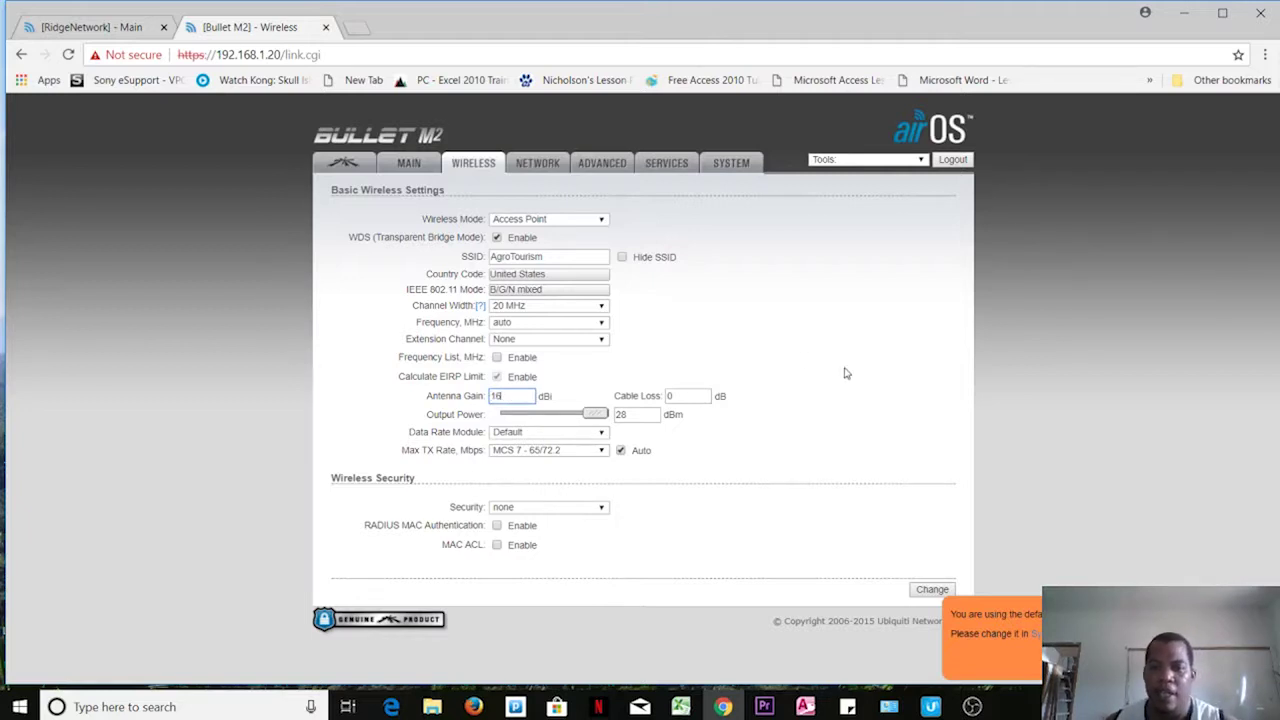
{"action": "left_click", "coordinate": [839, 388]}
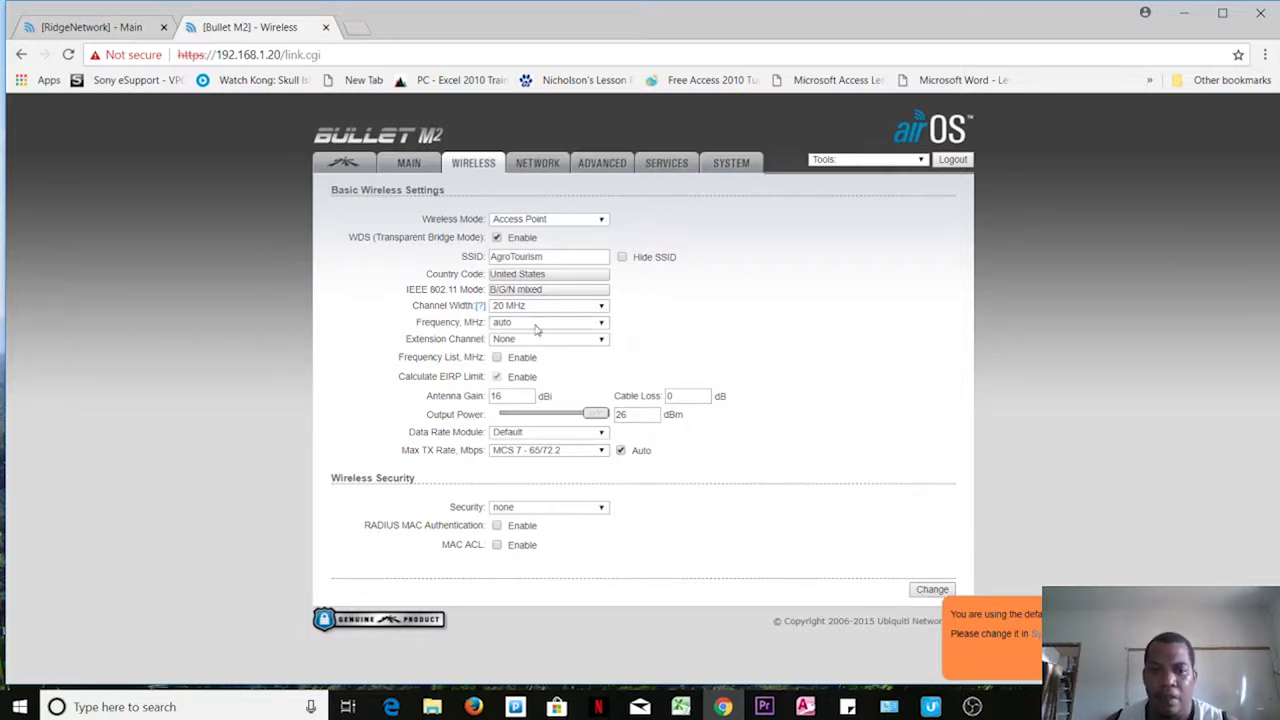
Step: Leave the frequency on auto and submit the wireless setting changes
{"action": "left_click", "coordinate": [602, 323]}
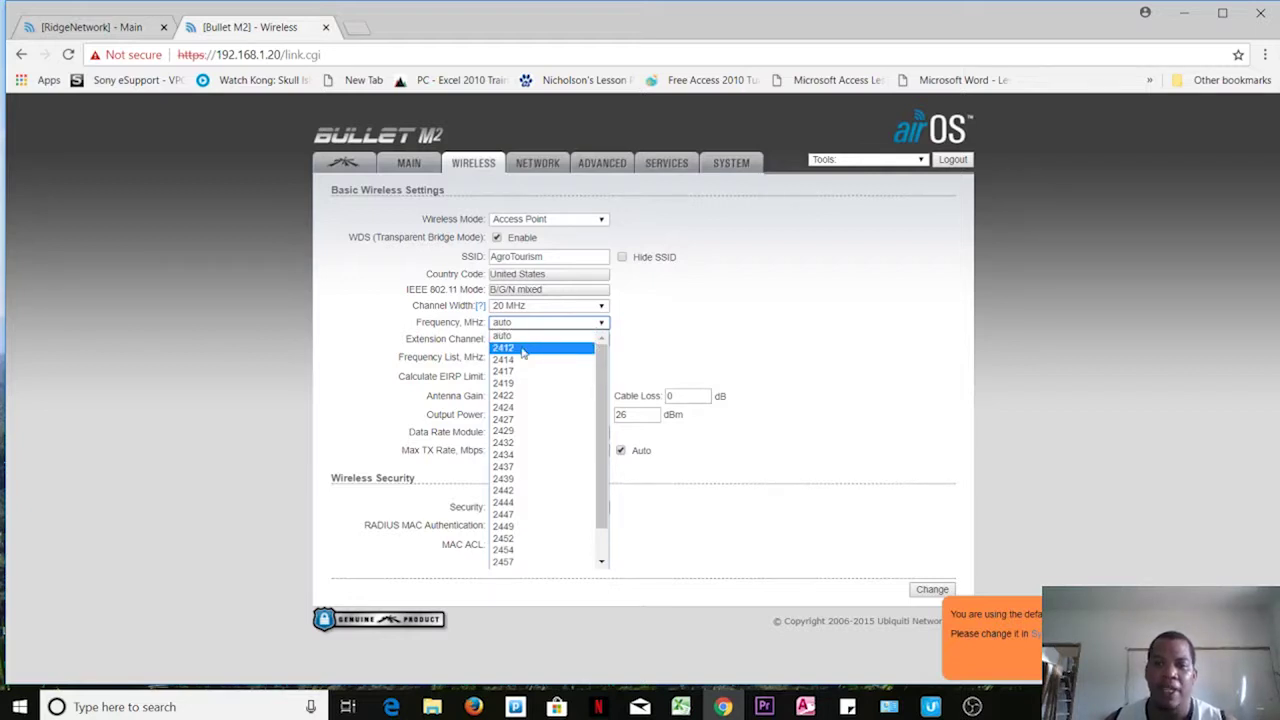
{"action": "left_click", "coordinate": [662, 325]}
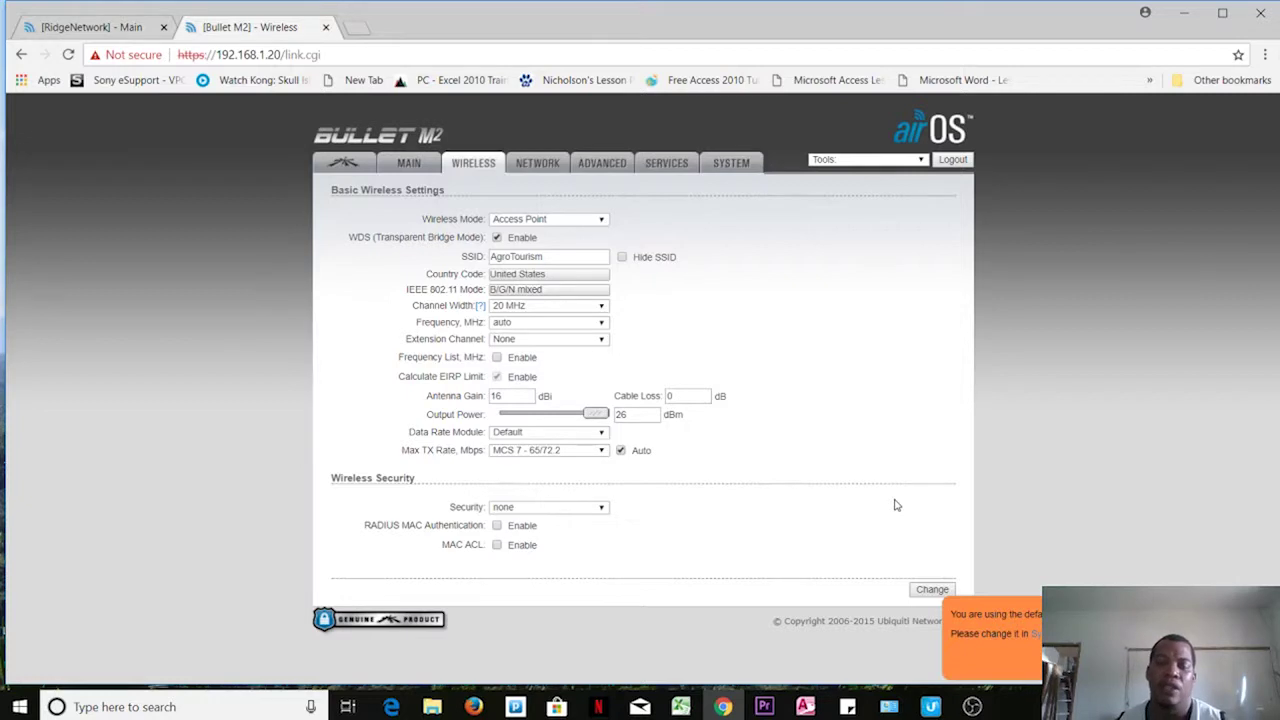
{"action": "left_click", "coordinate": [928, 591]}
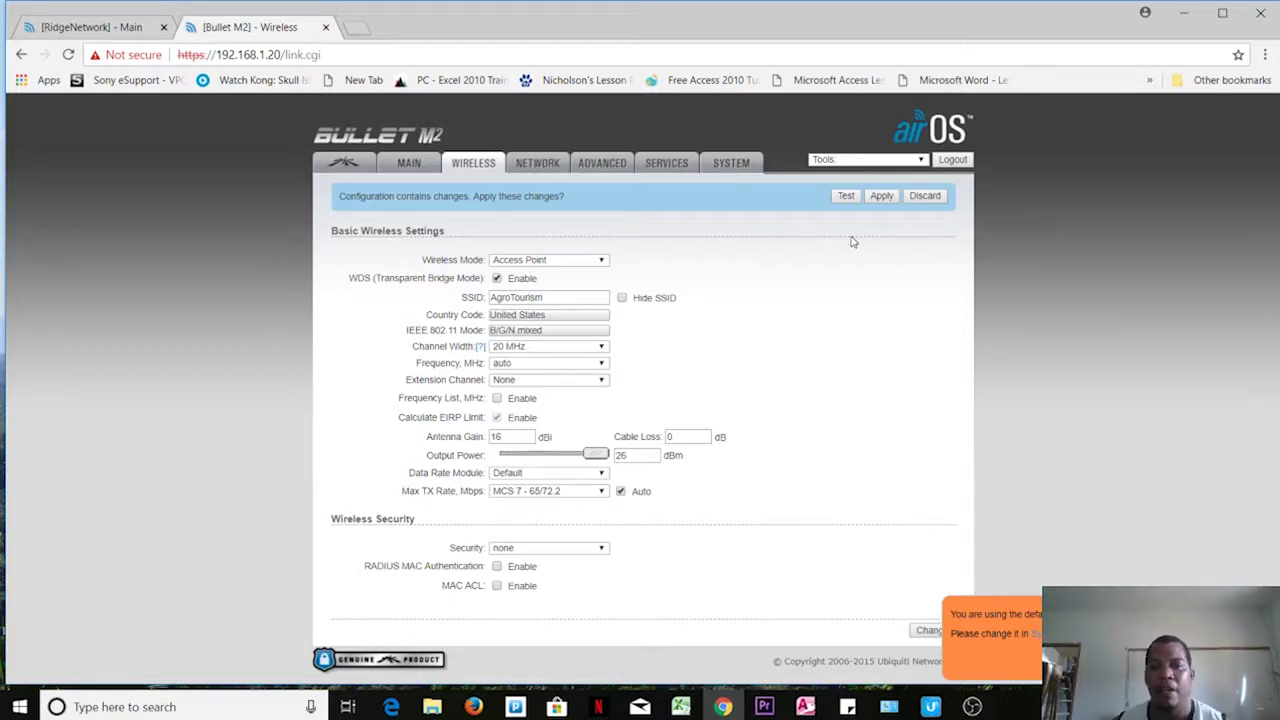
{"action": "left_click", "coordinate": [527, 162]}
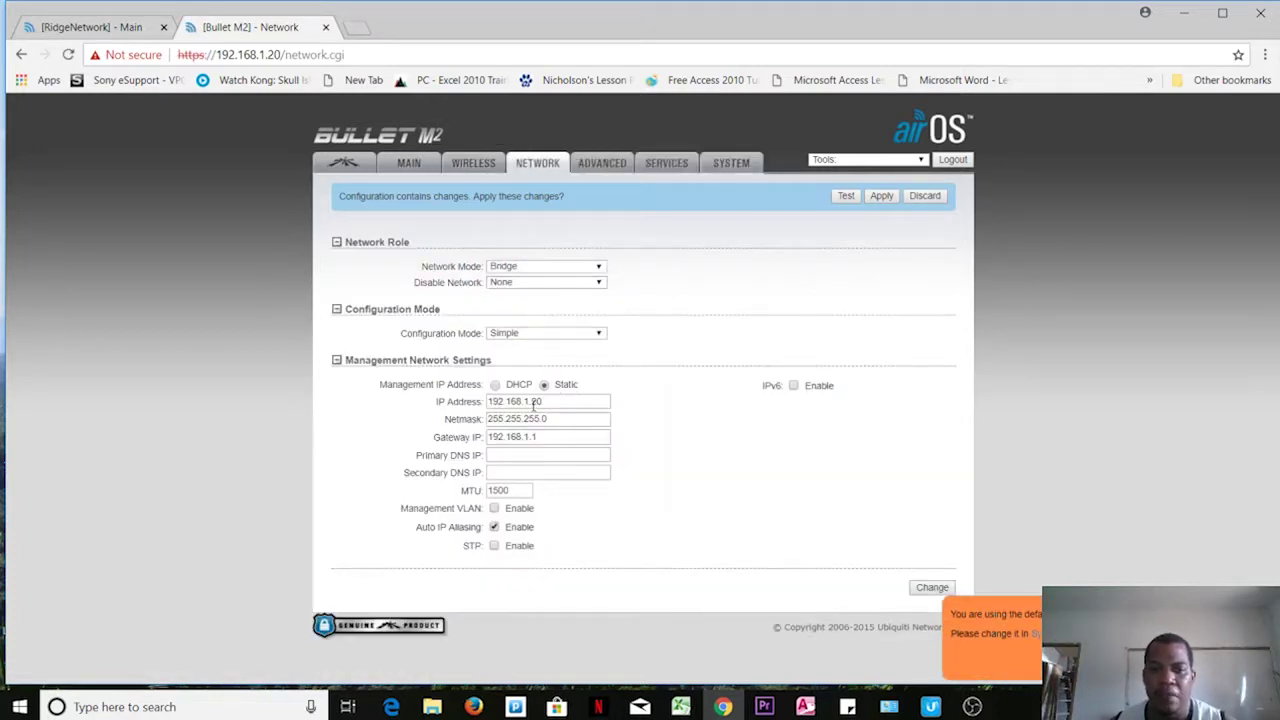
Step: Change the management IP address from 192.168.1.20 to 192.168.1.32 and submit it
{"action": "left_click_drag", "start_coordinate": [532, 401], "coordinate": [571, 404]}
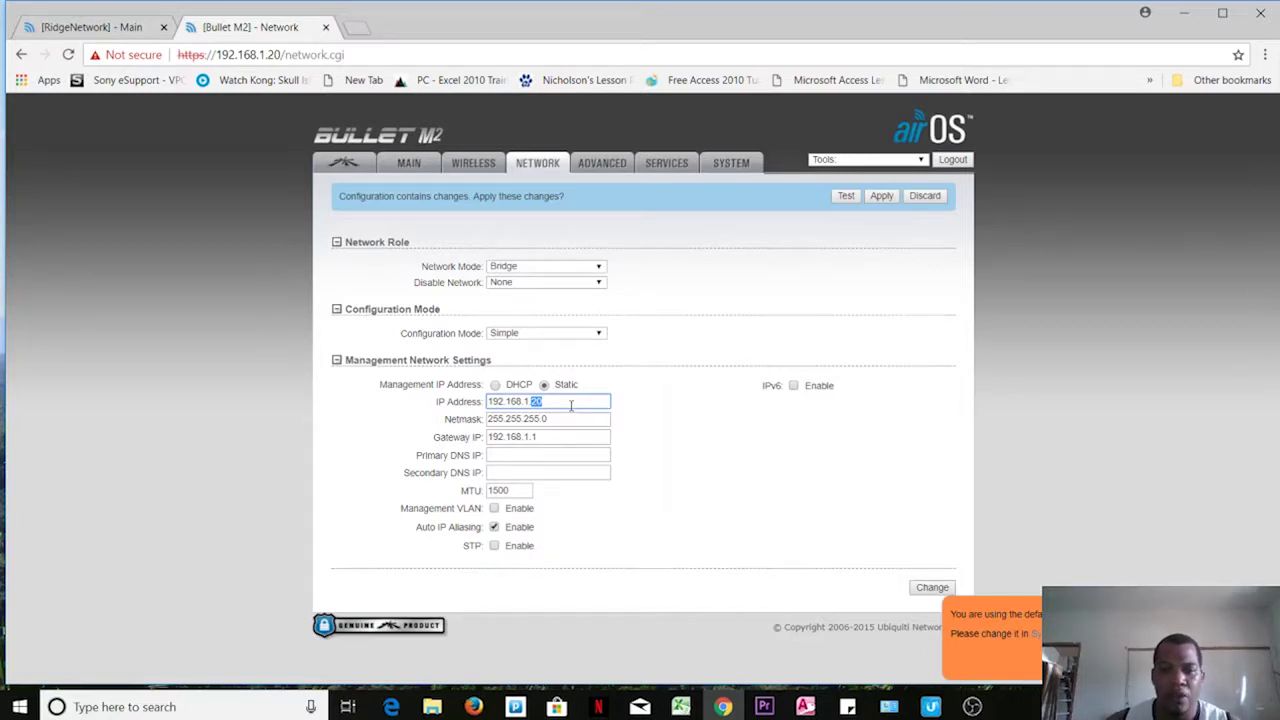
{"action": "type", "text": "32"}
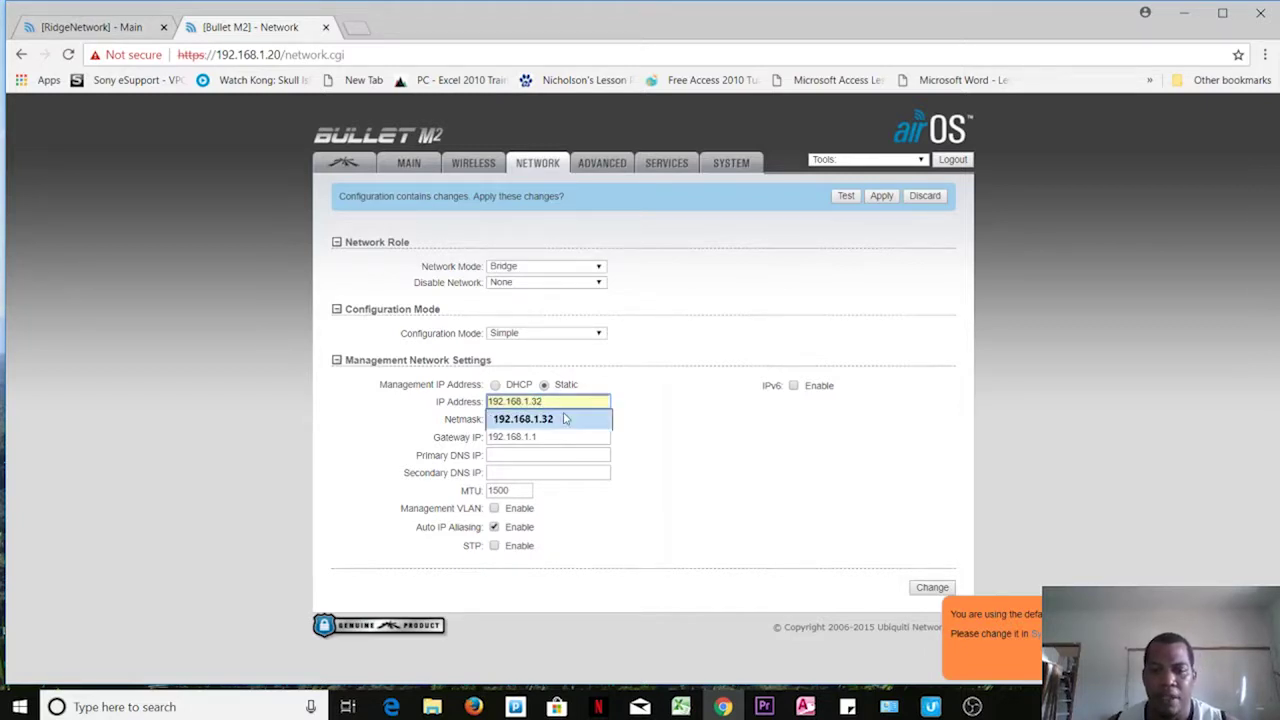
{"action": "left_click", "coordinate": [578, 418]}
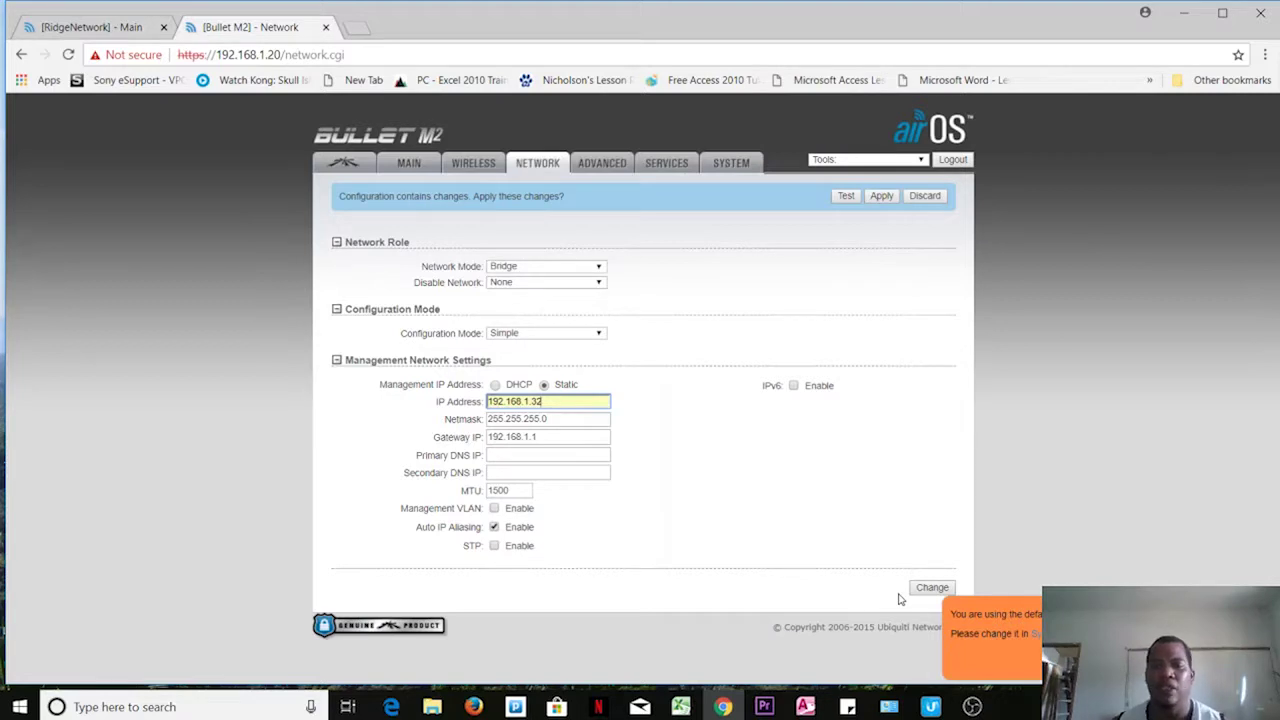
{"action": "left_click", "coordinate": [917, 591]}
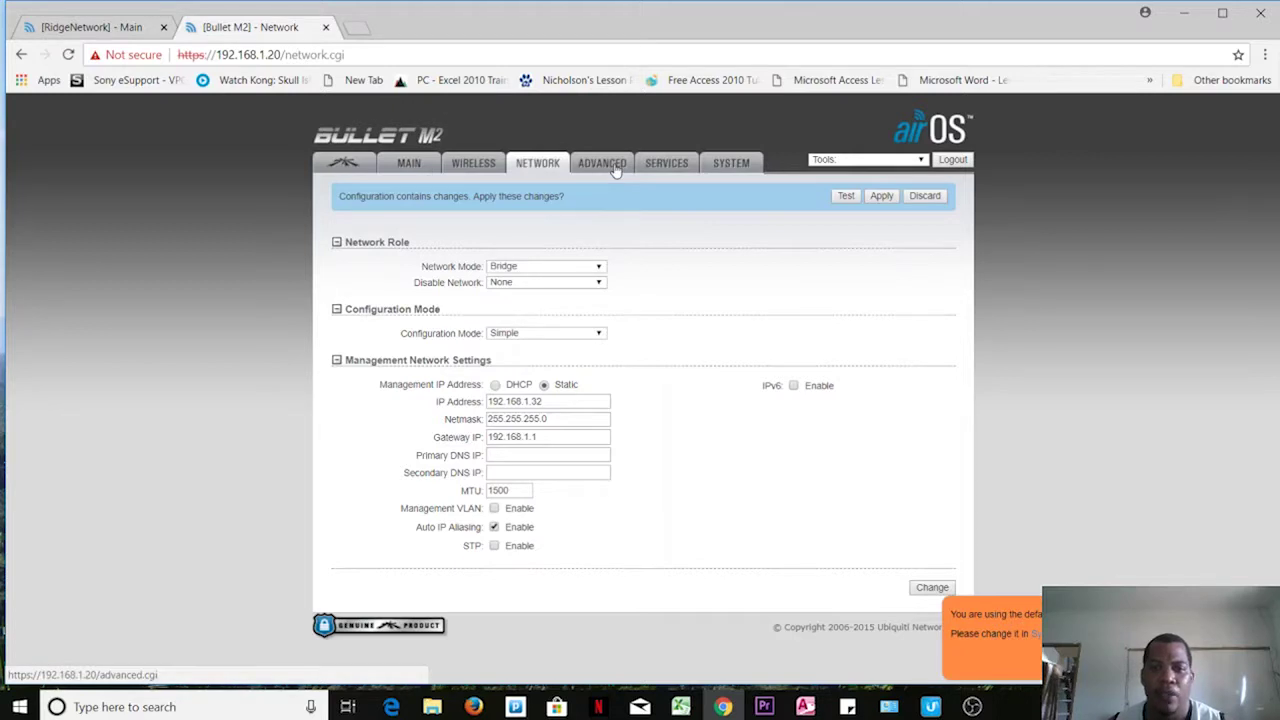
{"action": "left_click", "coordinate": [746, 163]}
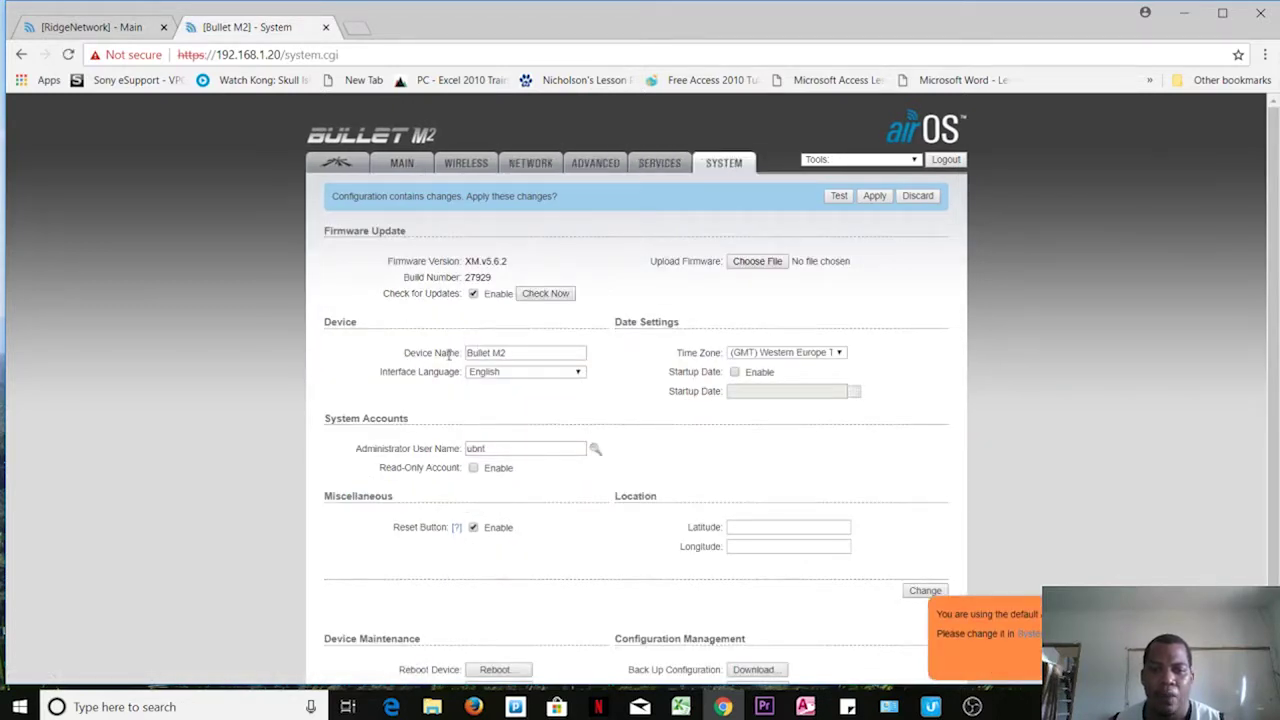
{"action": "left_click", "coordinate": [511, 353]}
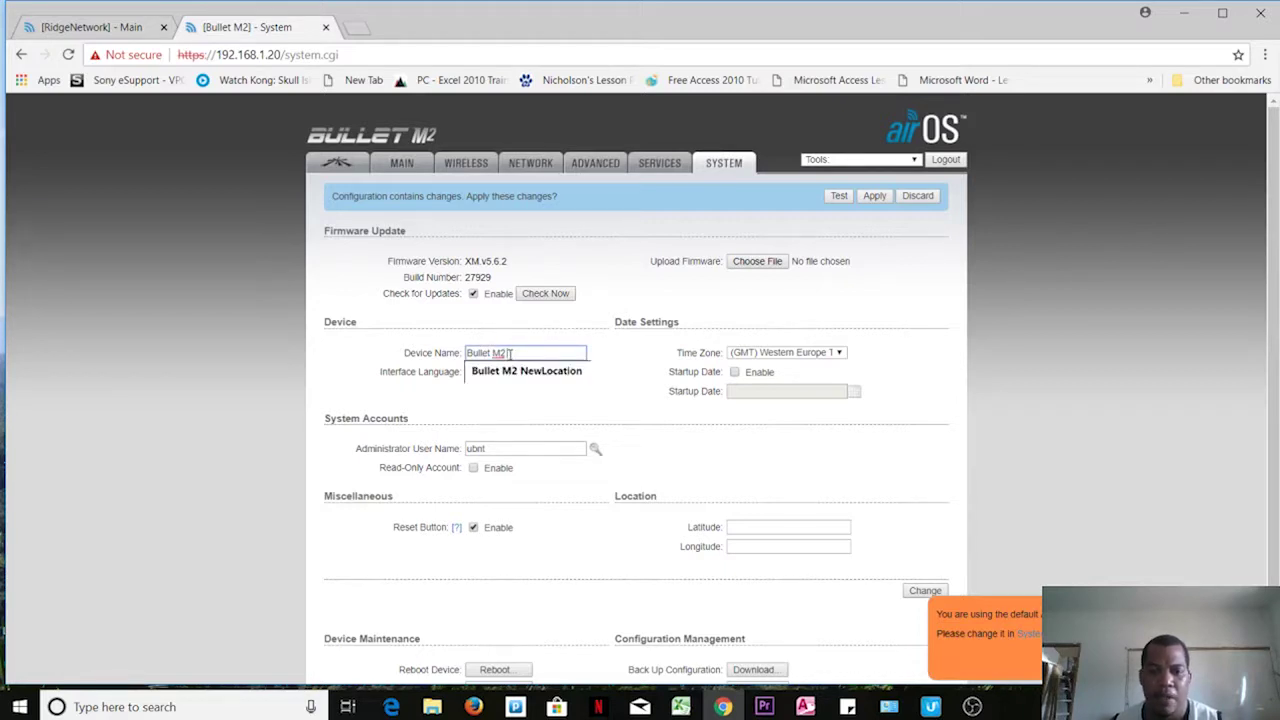
{"action": "type", "text": "Agri"}
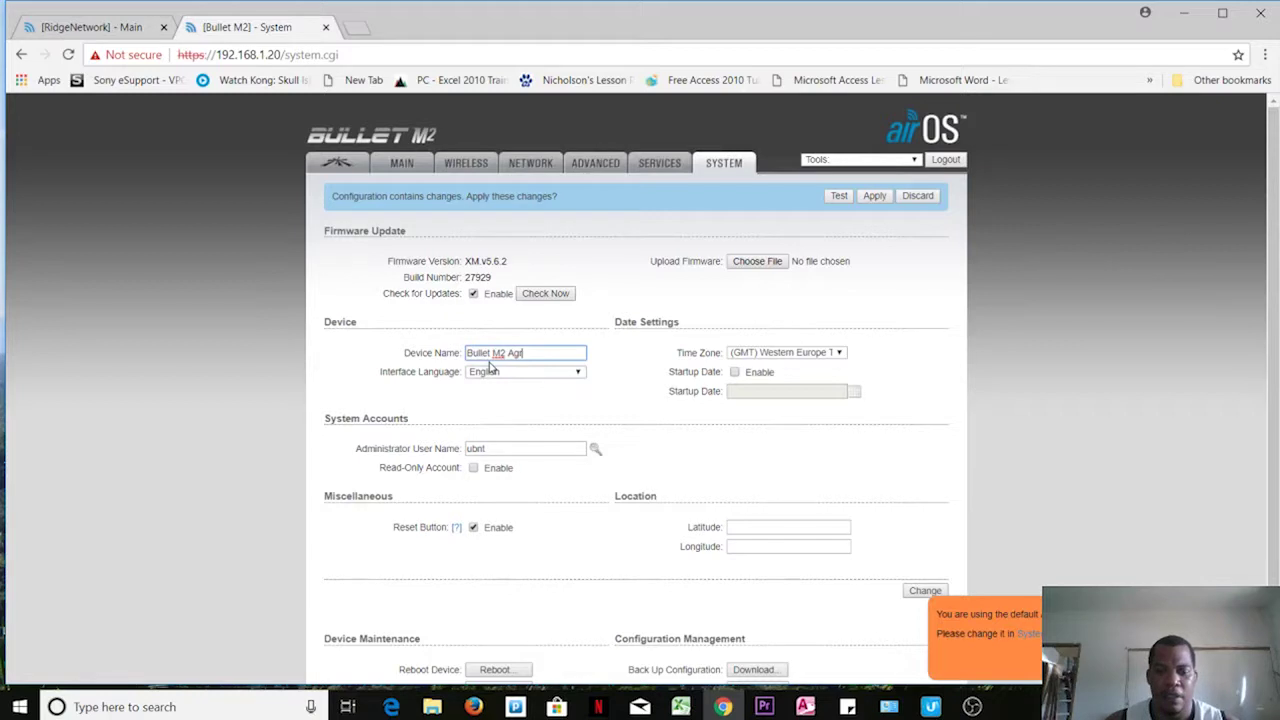
{"action": "type", "text": "c"}
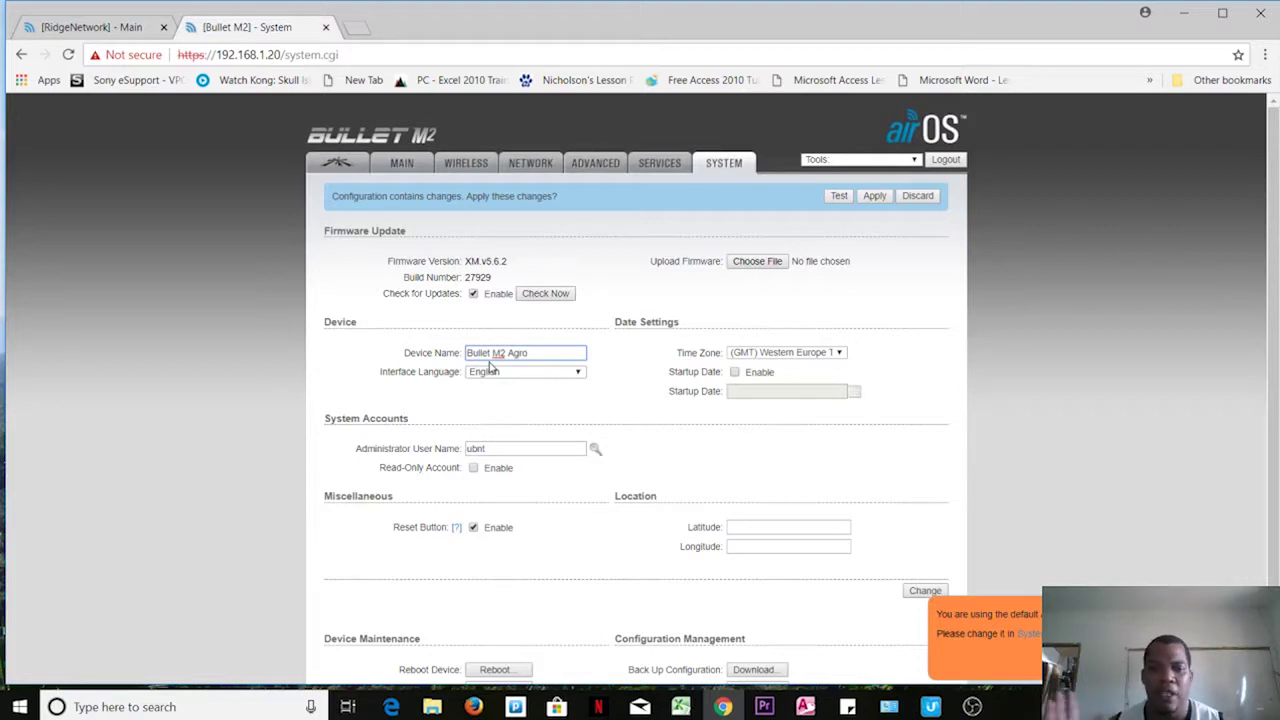
{"action": "double_click", "coordinate": [506, 449]}
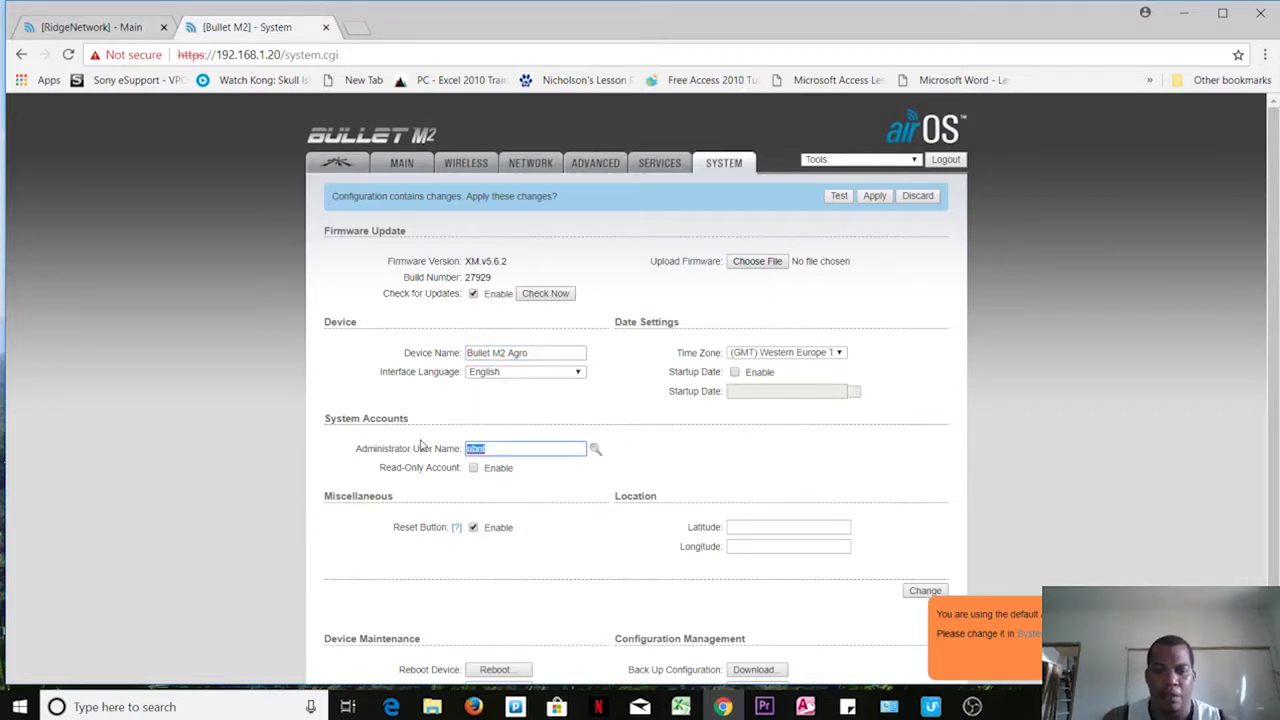
{"action": "type", "text": "admin"}
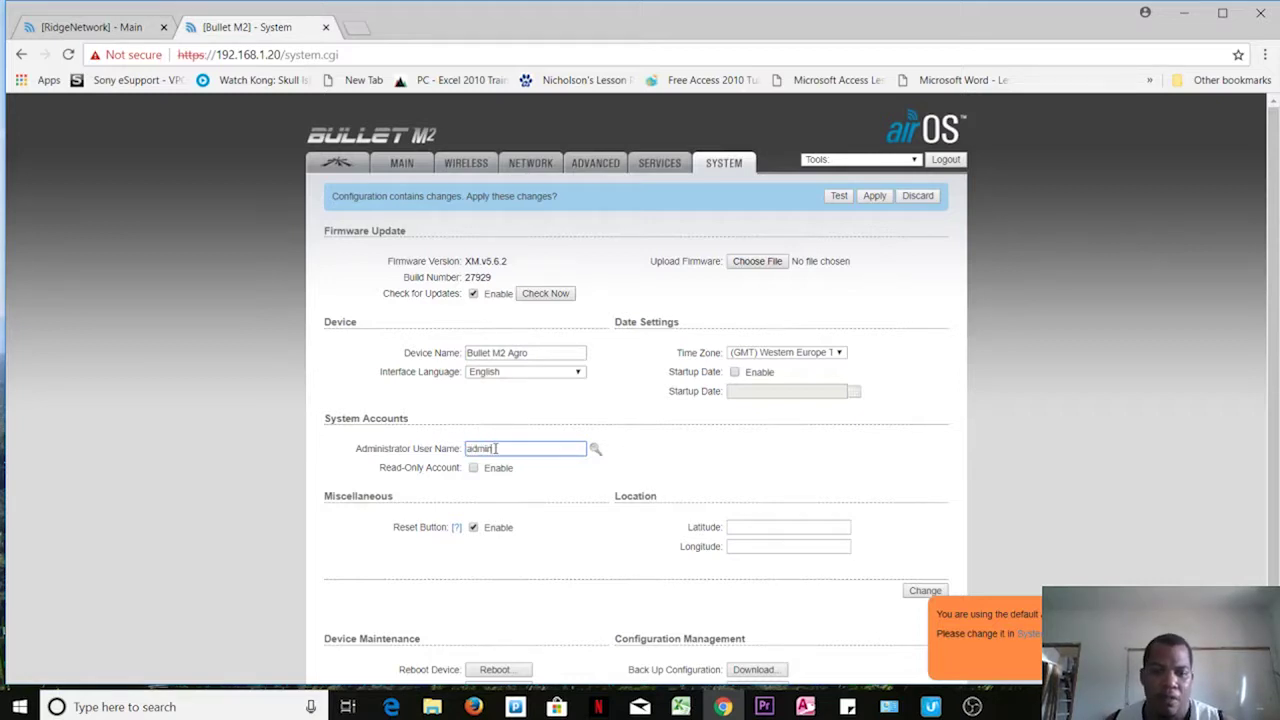
{"action": "left_click_drag", "start_coordinate": [495, 448], "coordinate": [455, 448]}
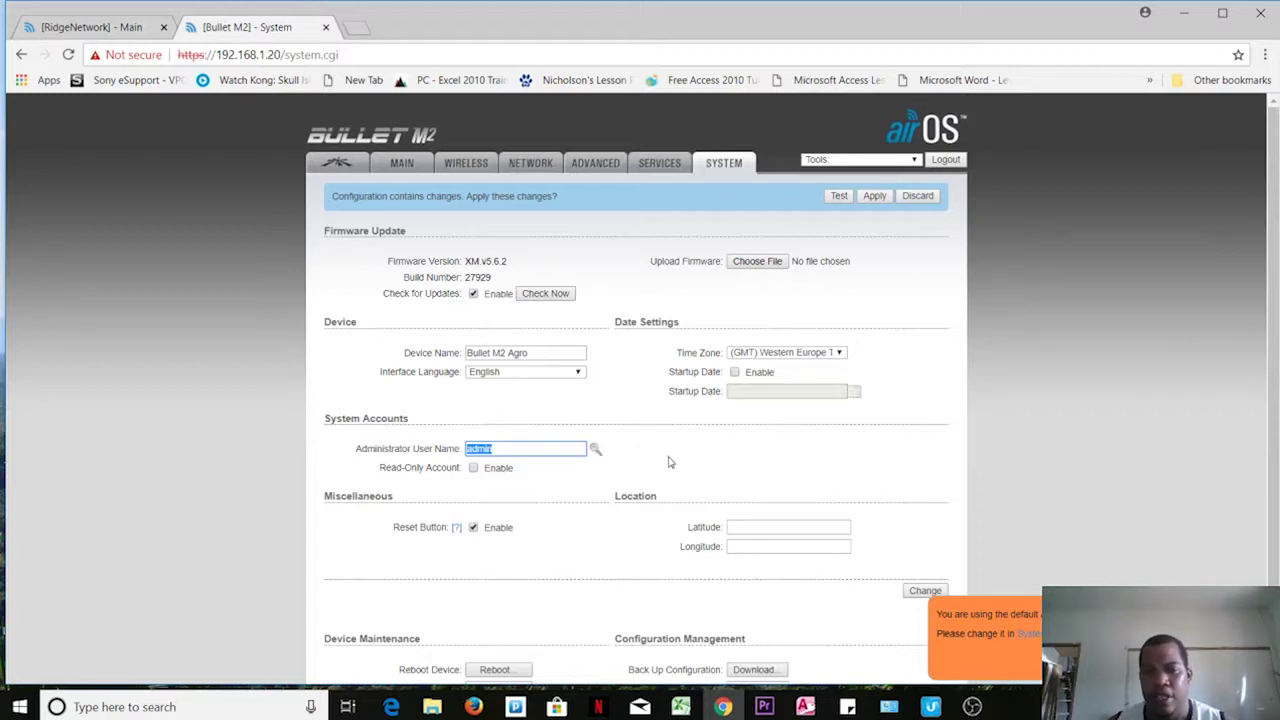
{"action": "left_click", "coordinate": [595, 449]}
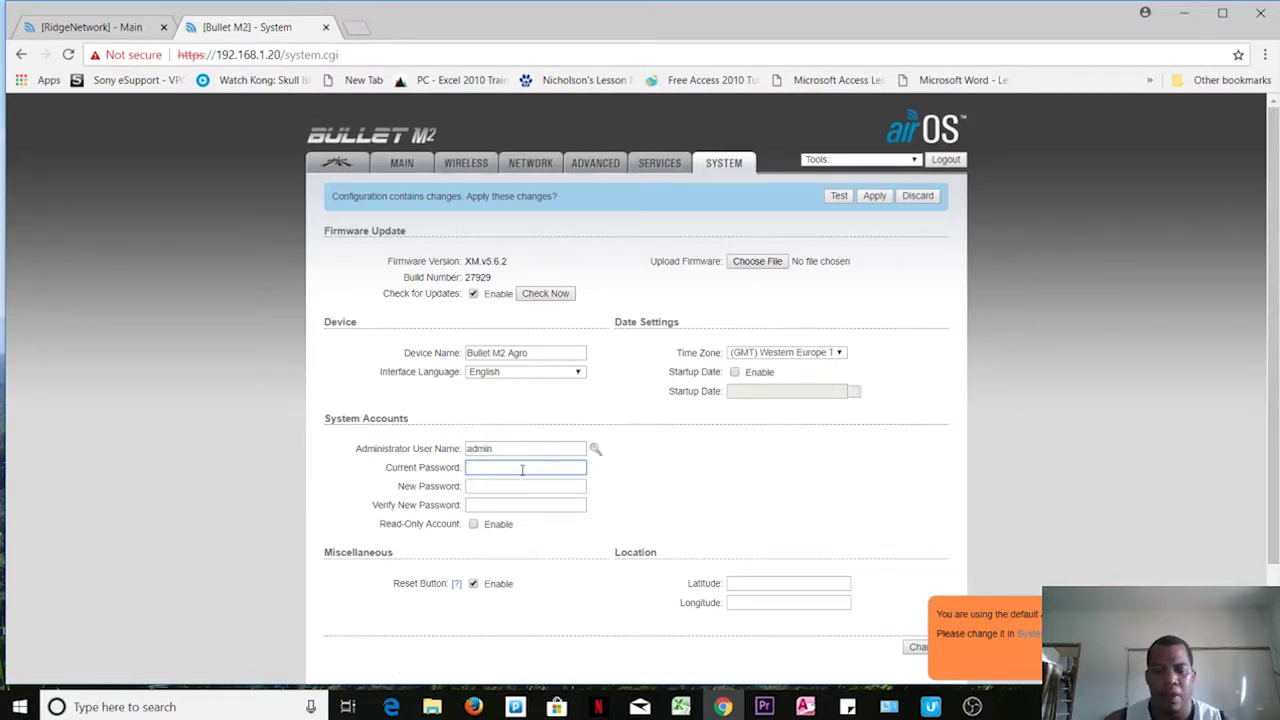
Step: Change the administrator password, fixing the mismatched new-password entry before submitting again
{"action": "type", "text": "ubnt"}
{"action": "key", "text": "Tab"}
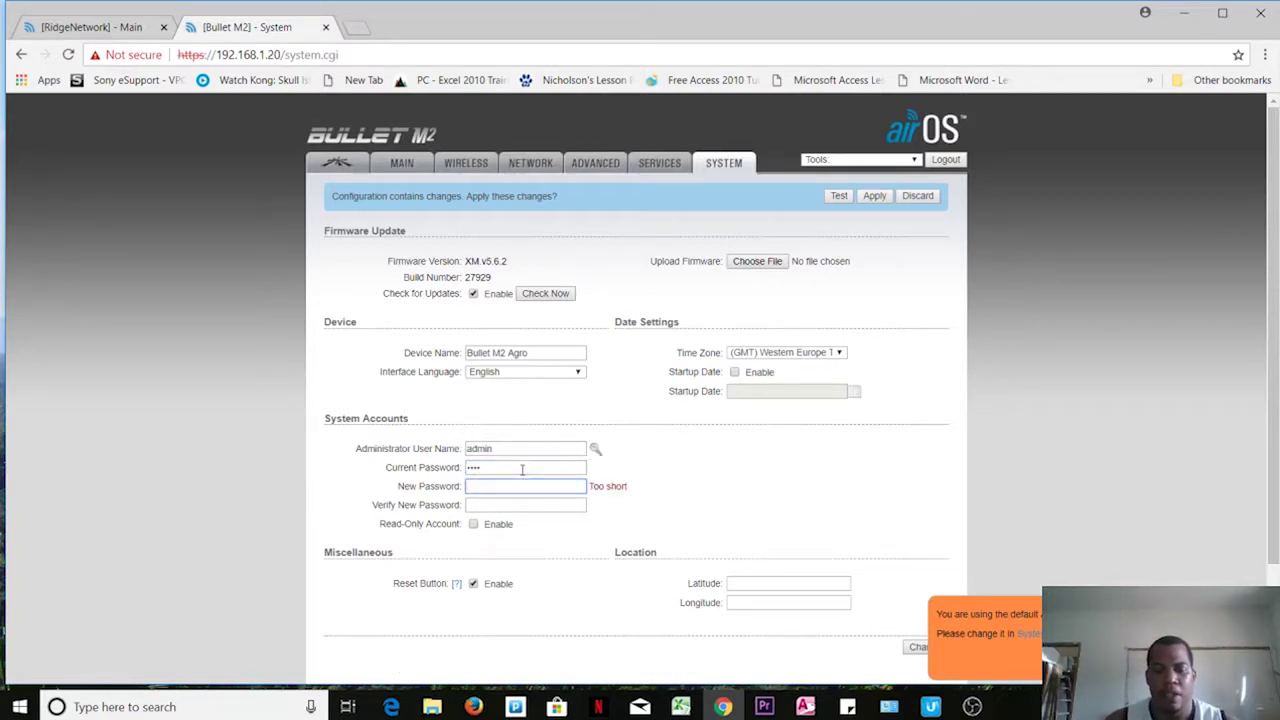
{"action": "type", "text": "passwor"}
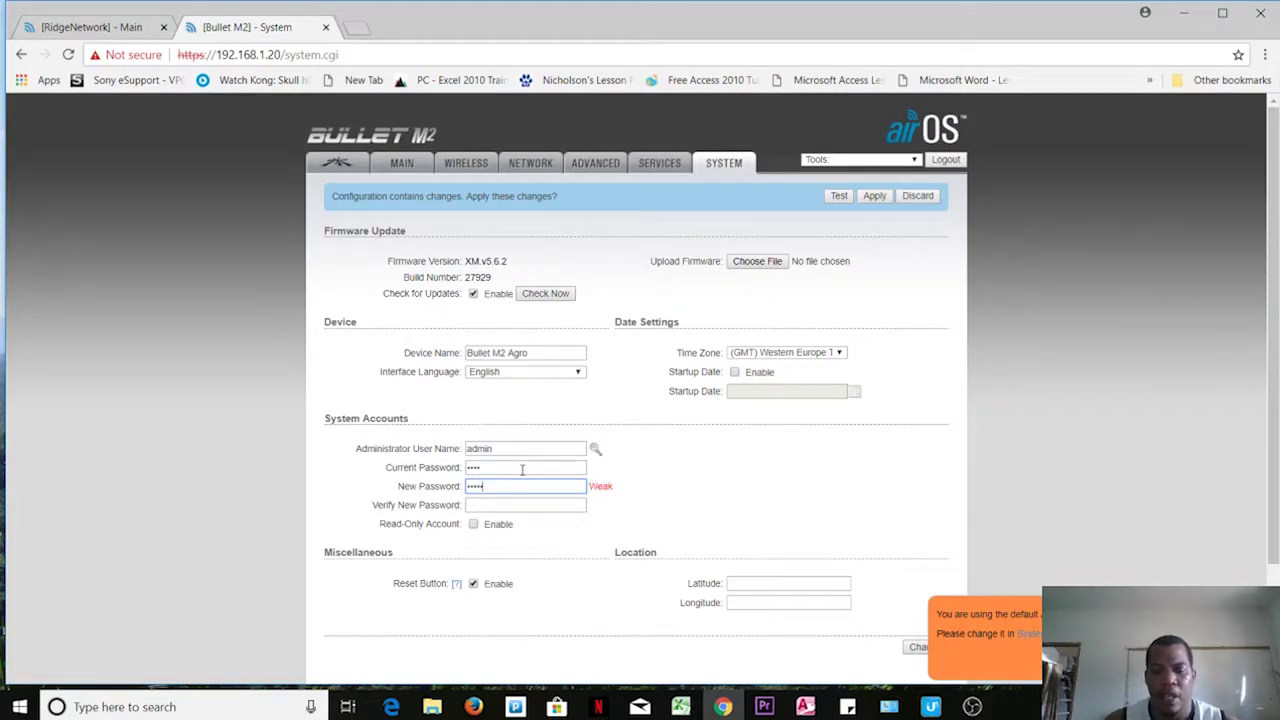
{"action": "type", "text": "d"}
{"action": "key", "text": "Tab"}
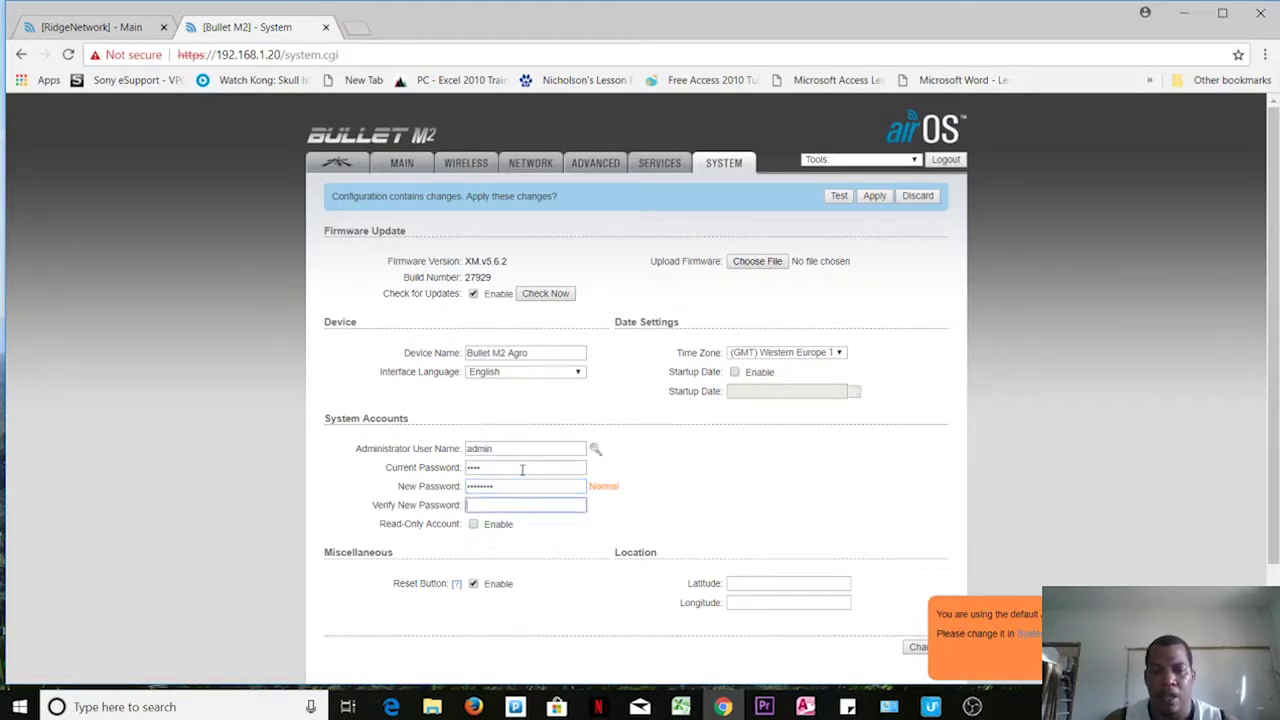
{"action": "type", "text": "password"}
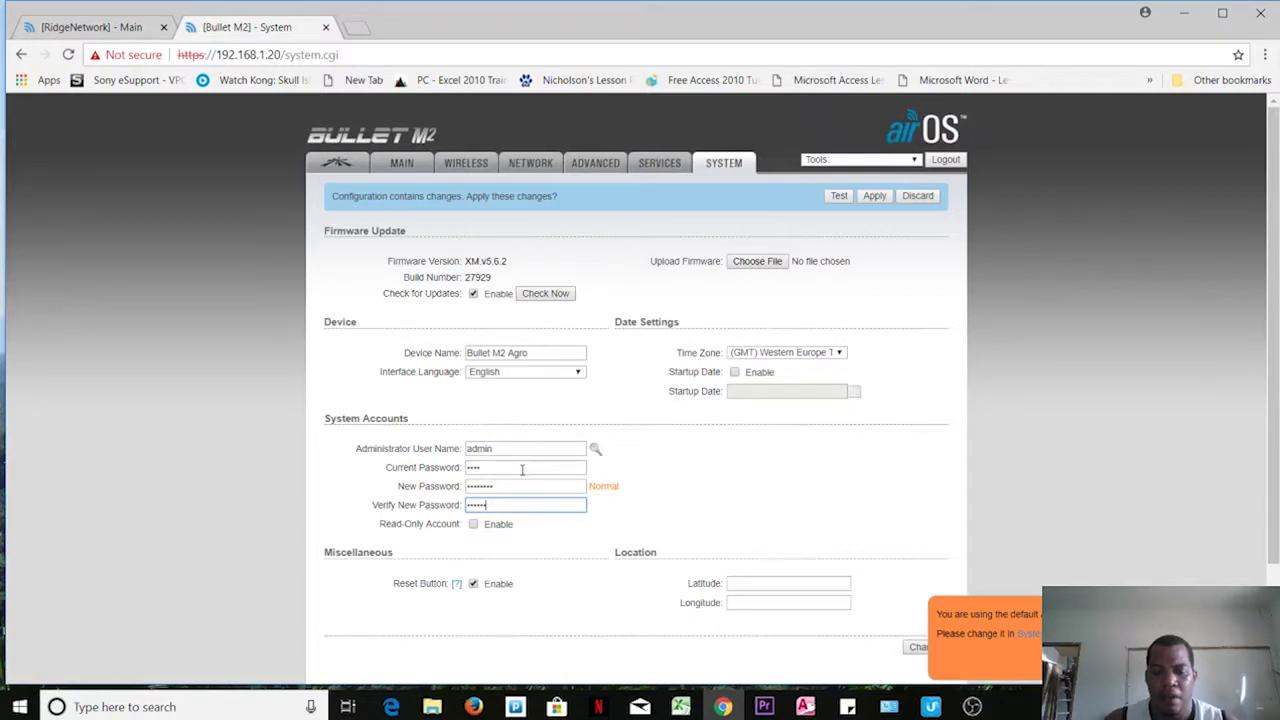
{"action": "type", "text": "d"}
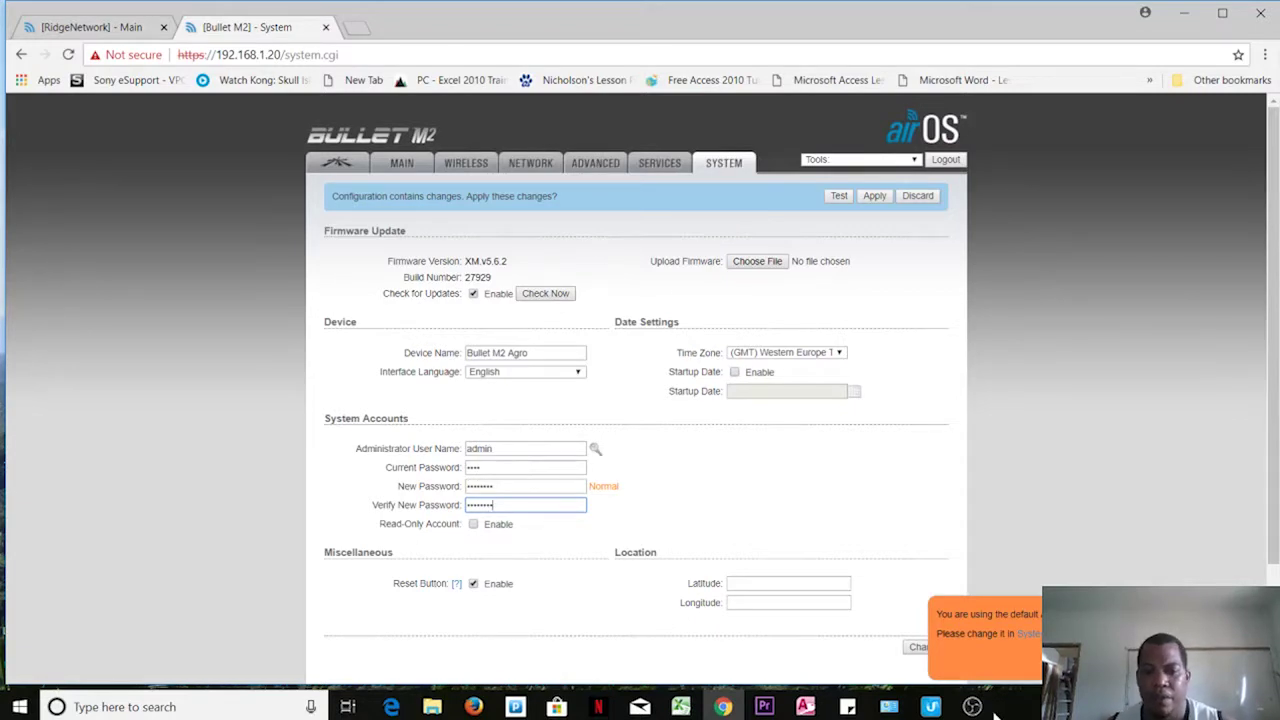
{"action": "left_click", "coordinate": [916, 649]}
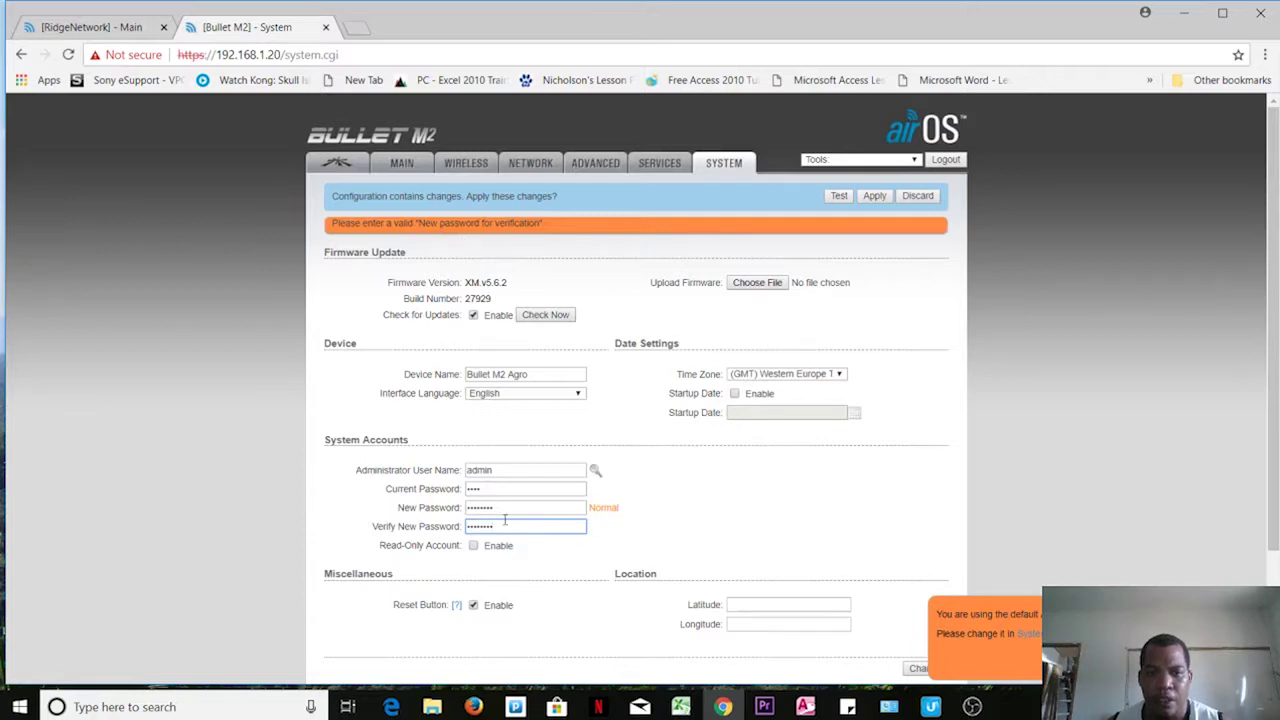
{"action": "left_click", "coordinate": [507, 509]}
{"action": "left_click_drag", "start_coordinate": [507, 509], "coordinate": [413, 511]}
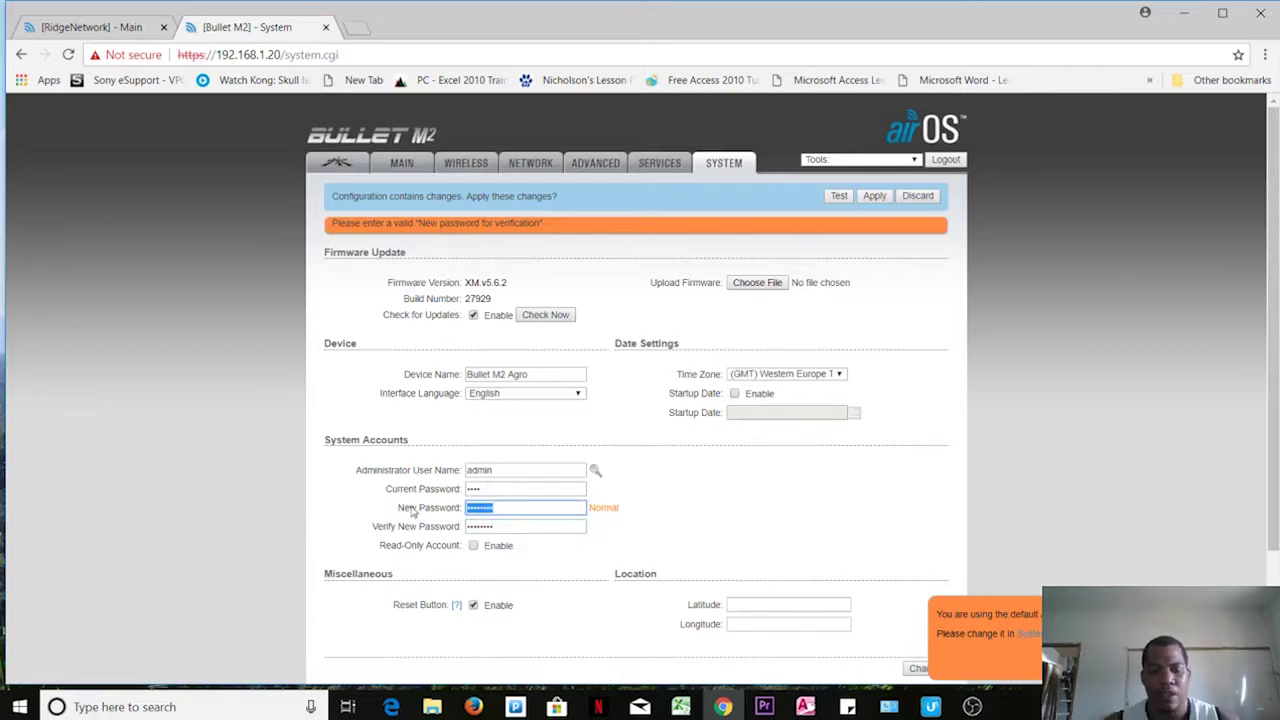
{"action": "type", "text": "admin"}
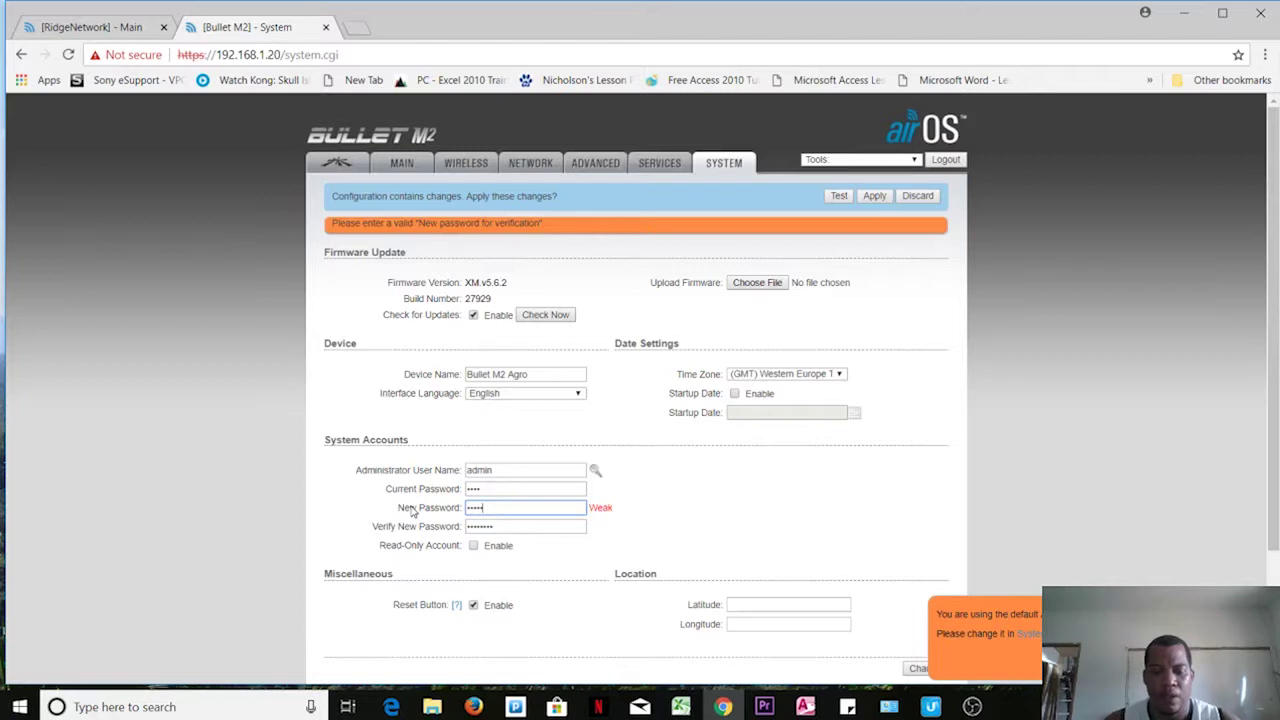
{"action": "type", "text": "123"}
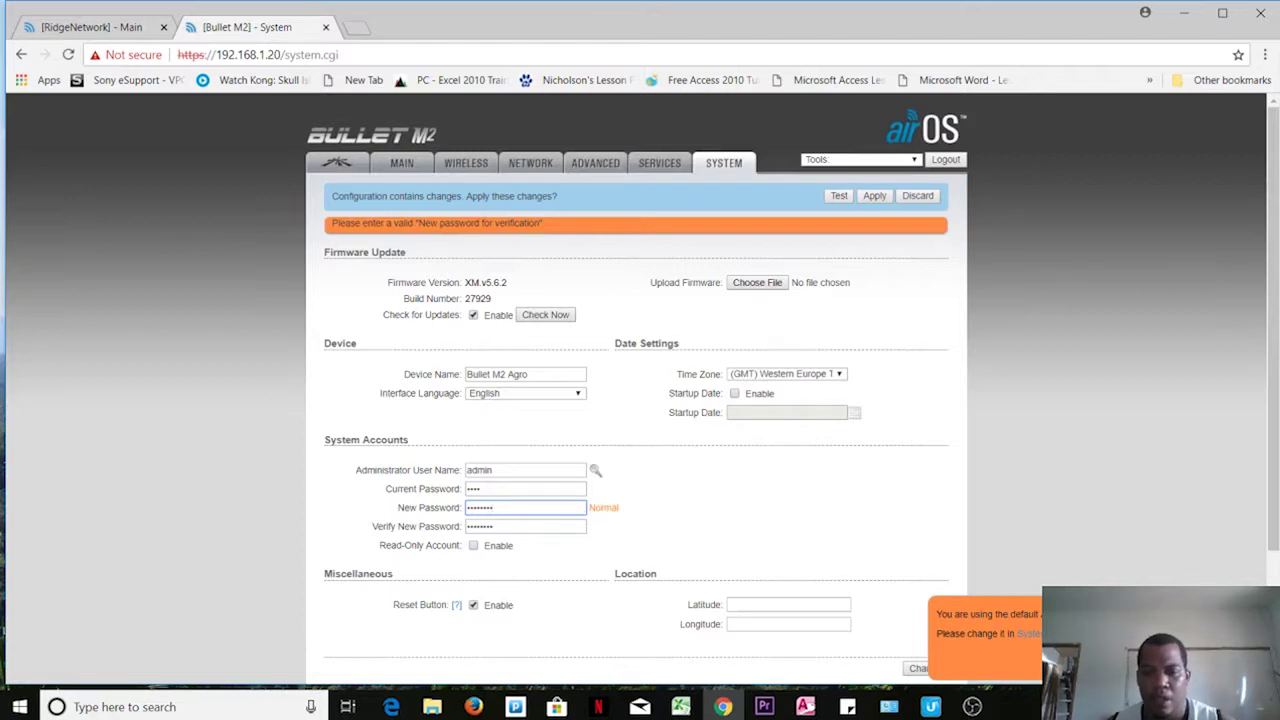
{"action": "left_click", "coordinate": [920, 670]}
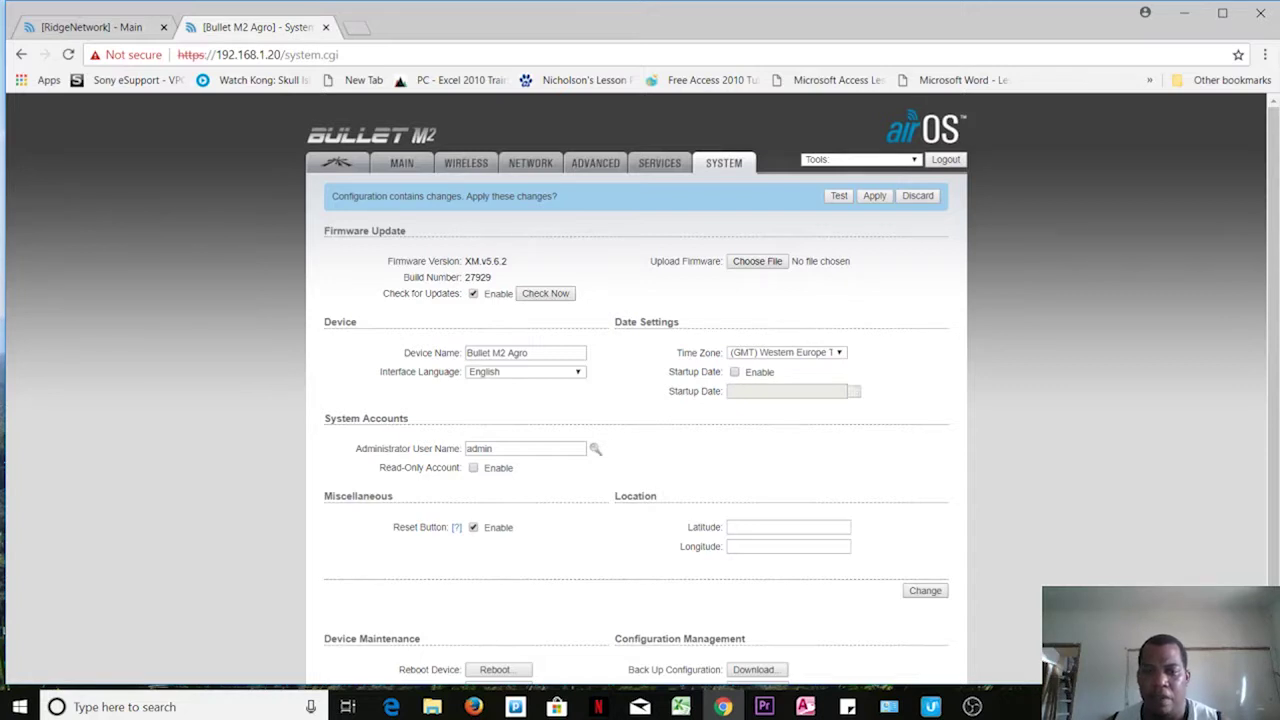
{"action": "scroll", "coordinate": [1272, 460], "scroll_direction": "down", "scroll_amount": 2}
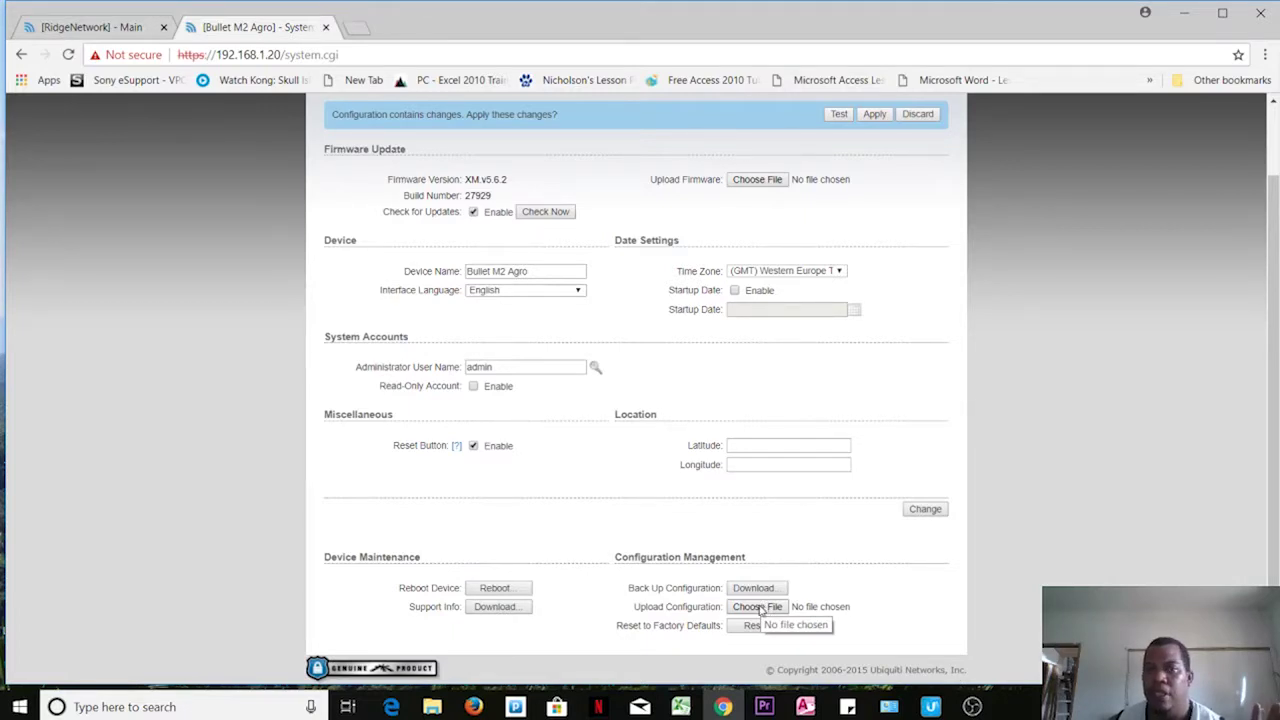
{"action": "scroll", "coordinate": [998, 473], "scroll_direction": "up", "scroll_amount": 1}
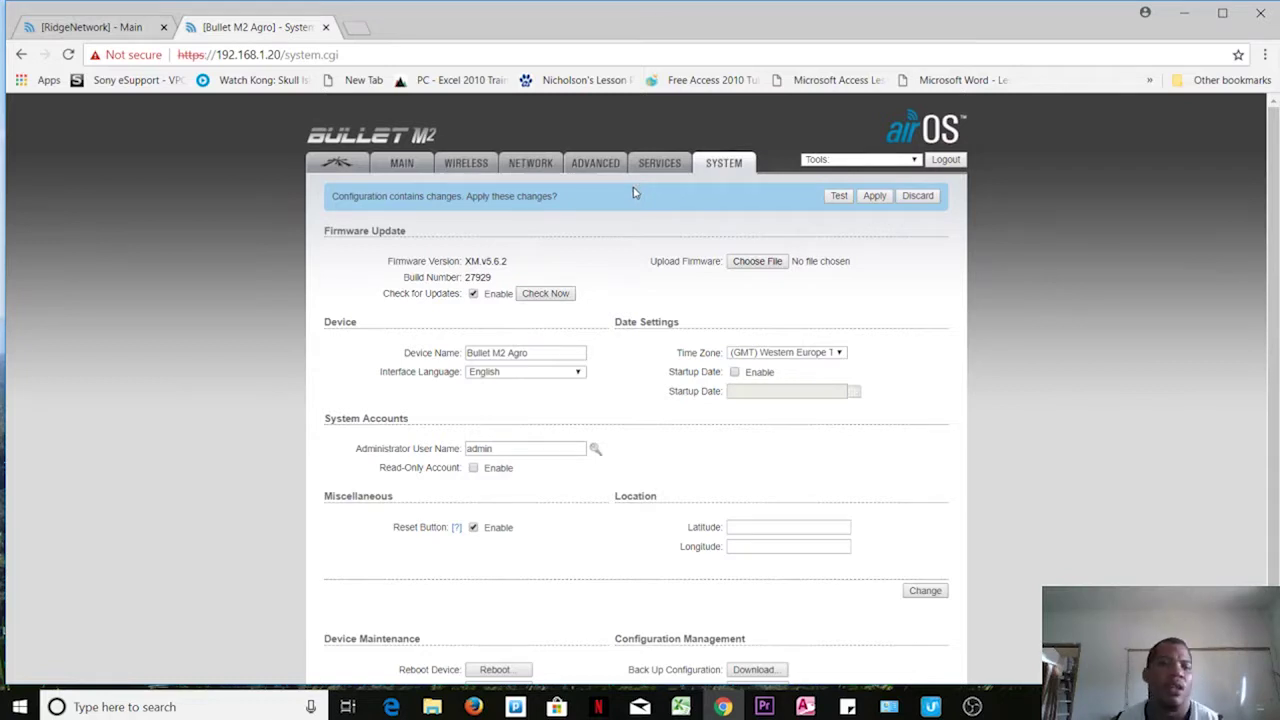
{"action": "left_click", "coordinate": [350, 166]}
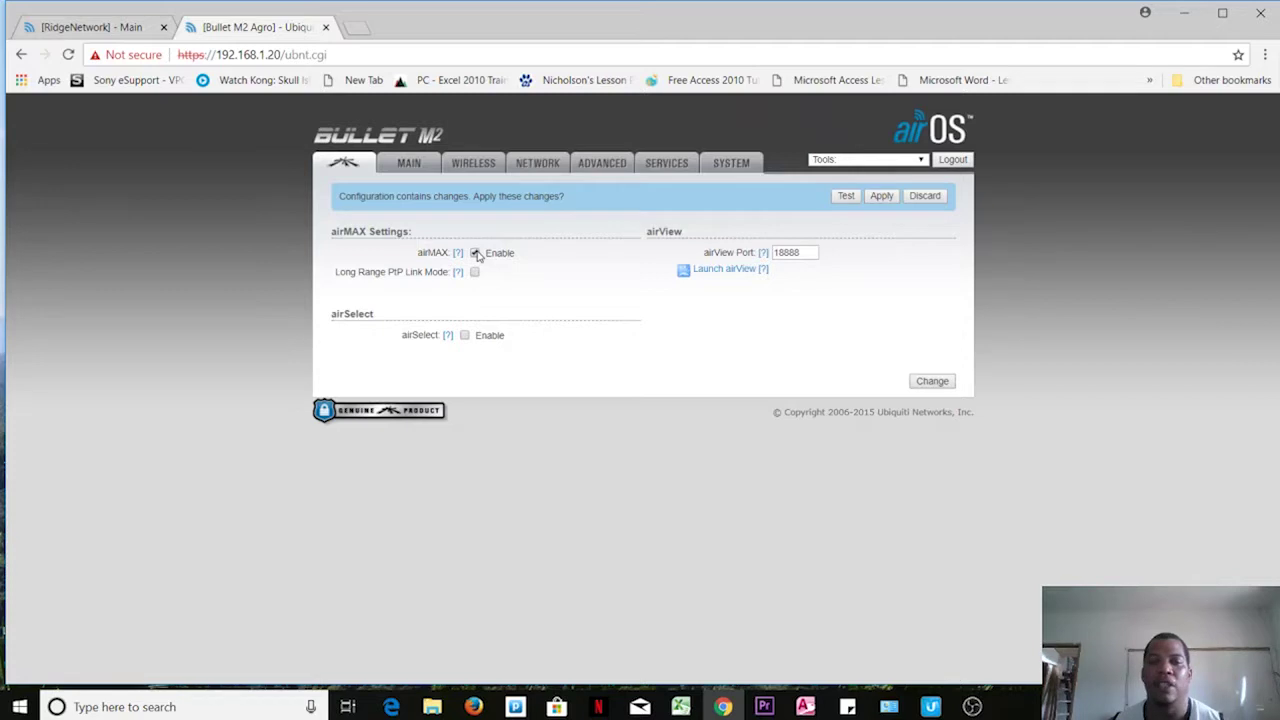
Step: Uncheck airMAX Enable and save the airMAX setting change
{"action": "left_click", "coordinate": [476, 253]}
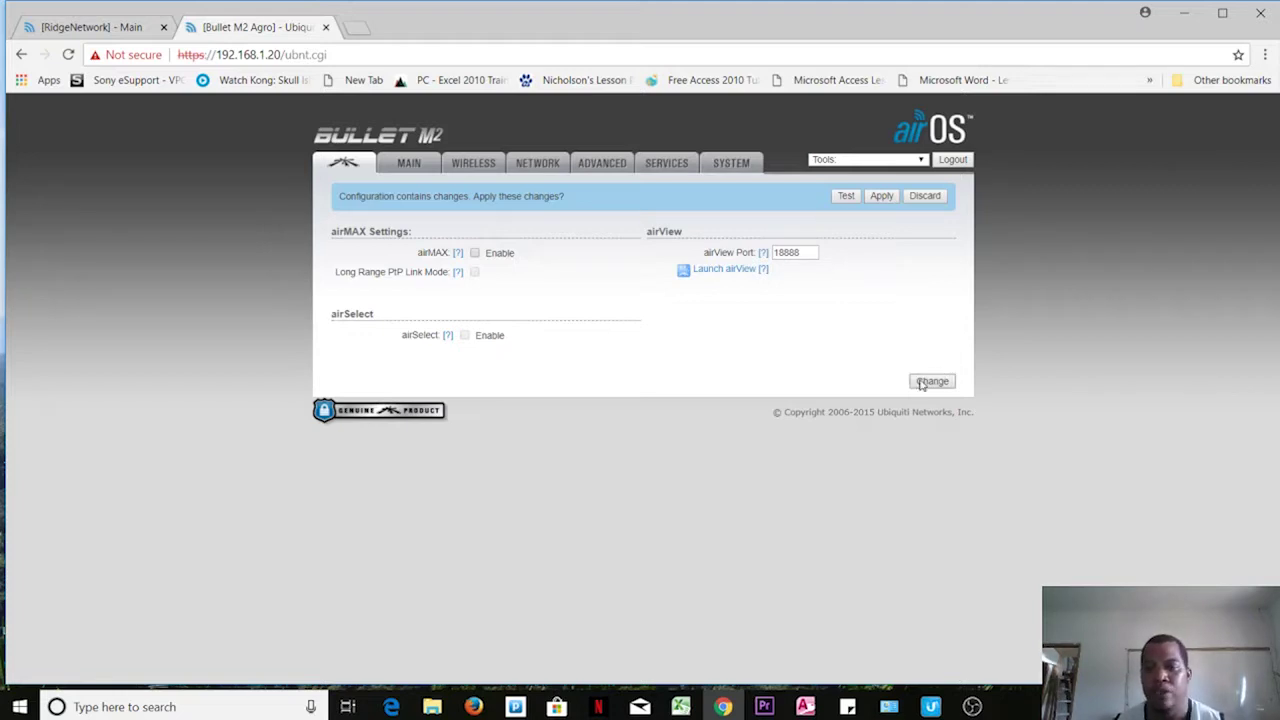
{"action": "left_click", "coordinate": [921, 382]}
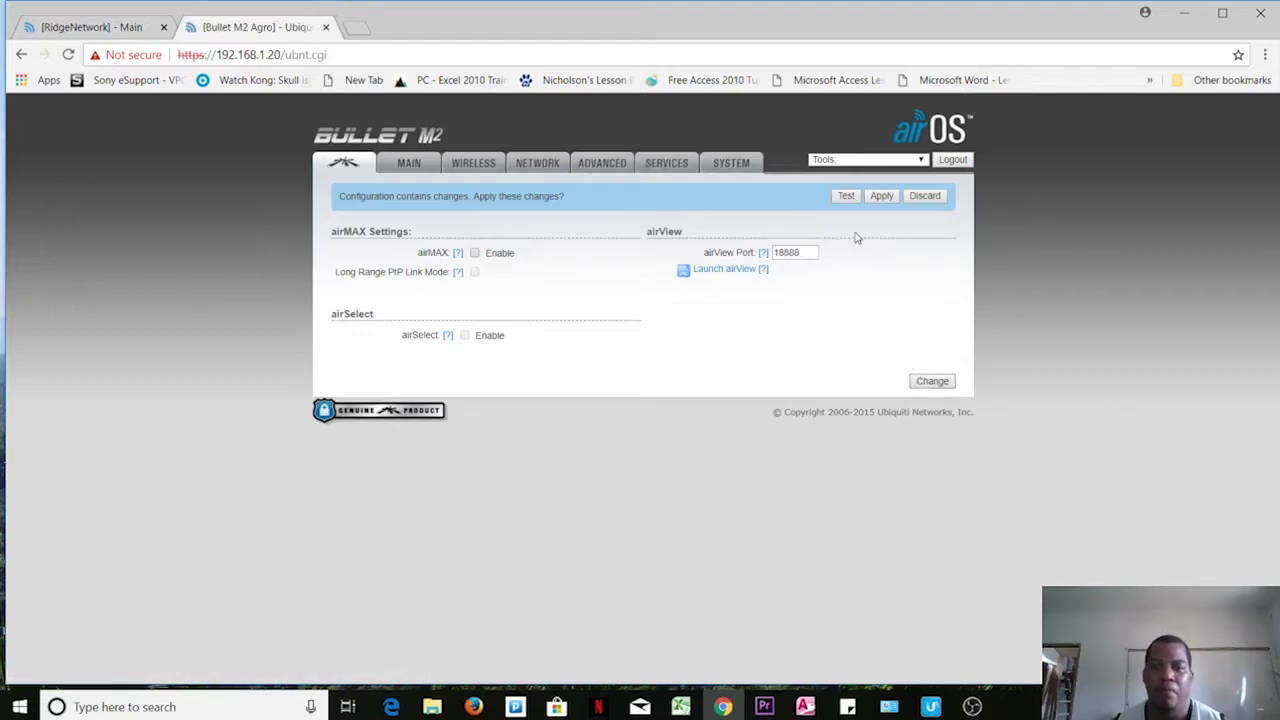
{"action": "left_click", "coordinate": [408, 166]}
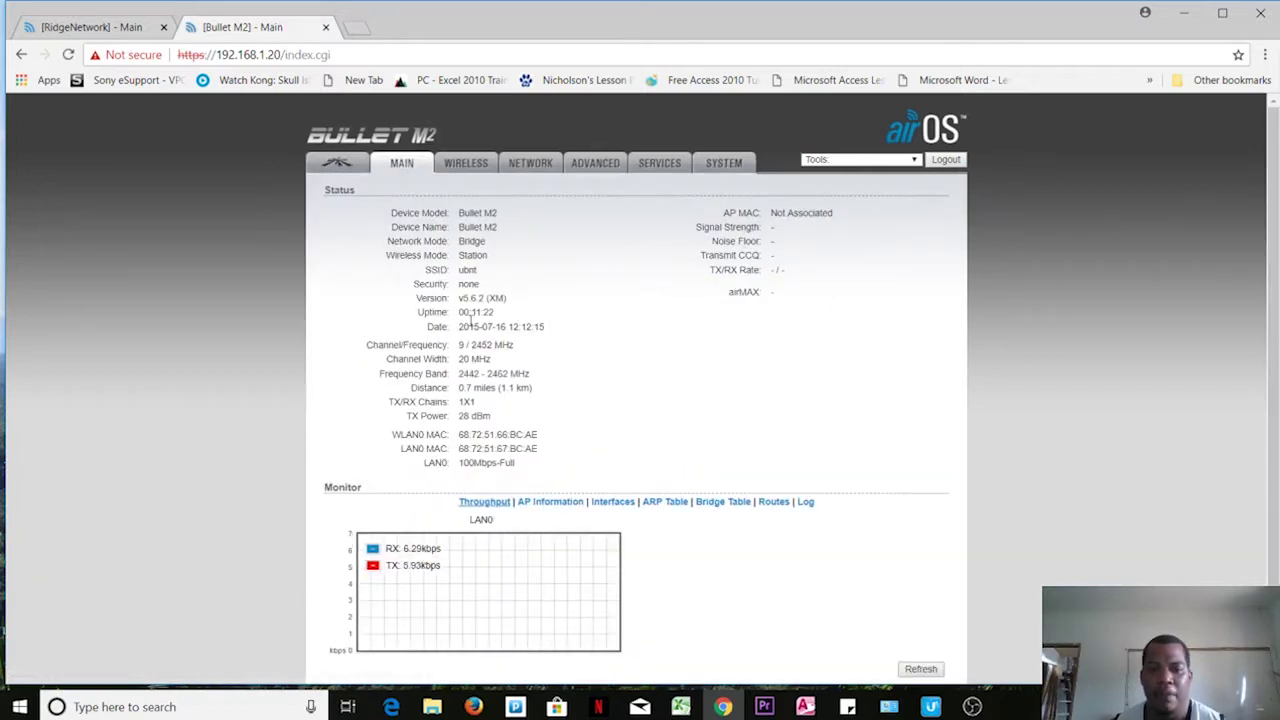
Step: Review the Wireless and Network settings pages, then return to the System page
{"action": "left_click", "coordinate": [458, 166]}
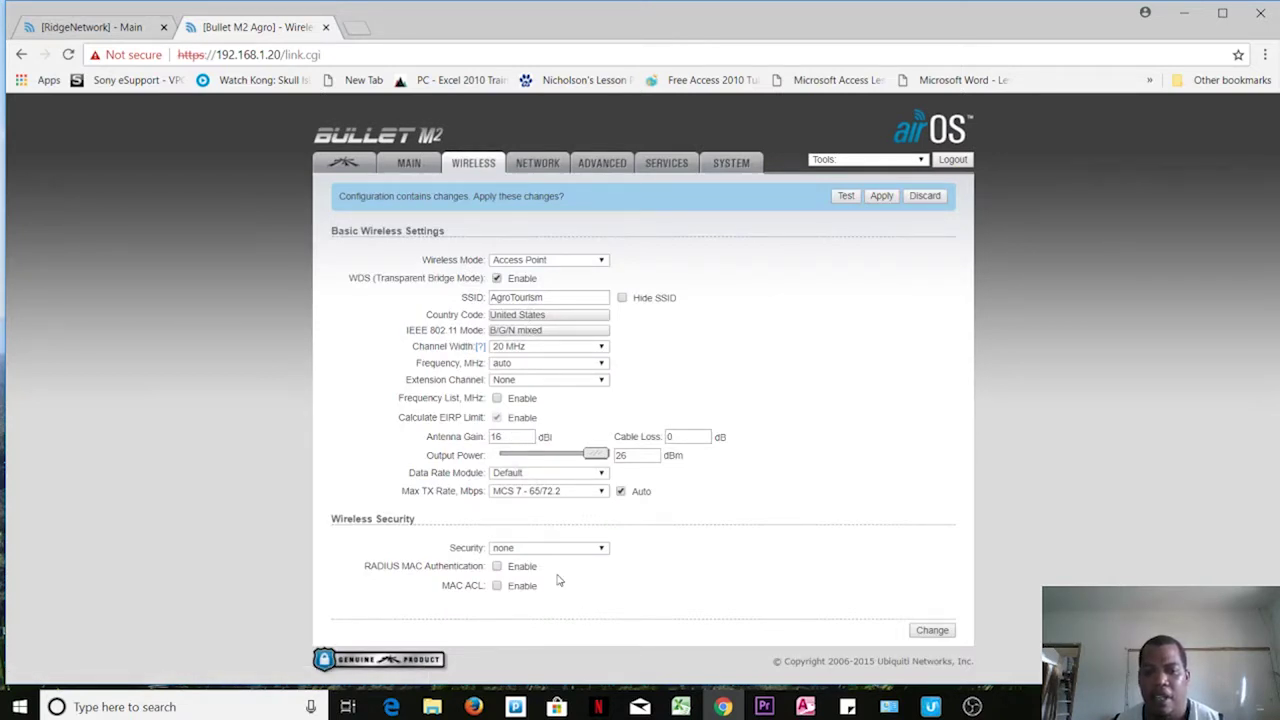
{"action": "left_click", "coordinate": [539, 170]}
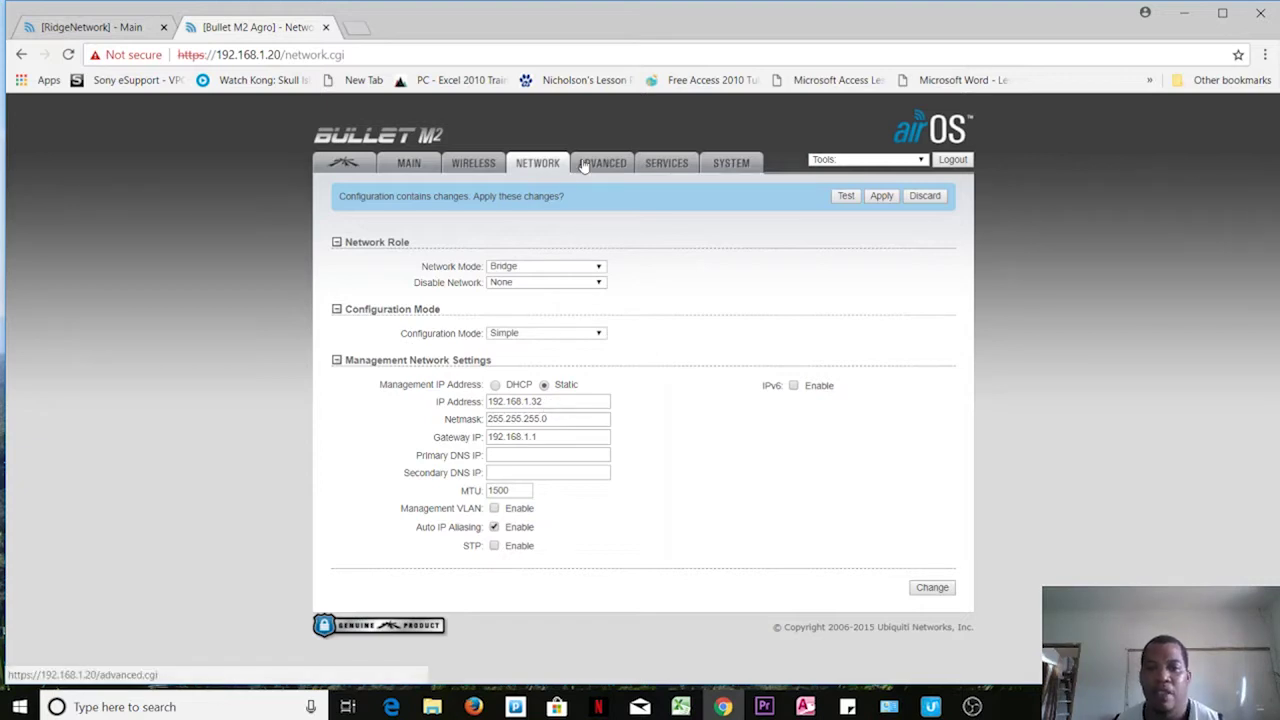
{"action": "left_click", "coordinate": [743, 170]}
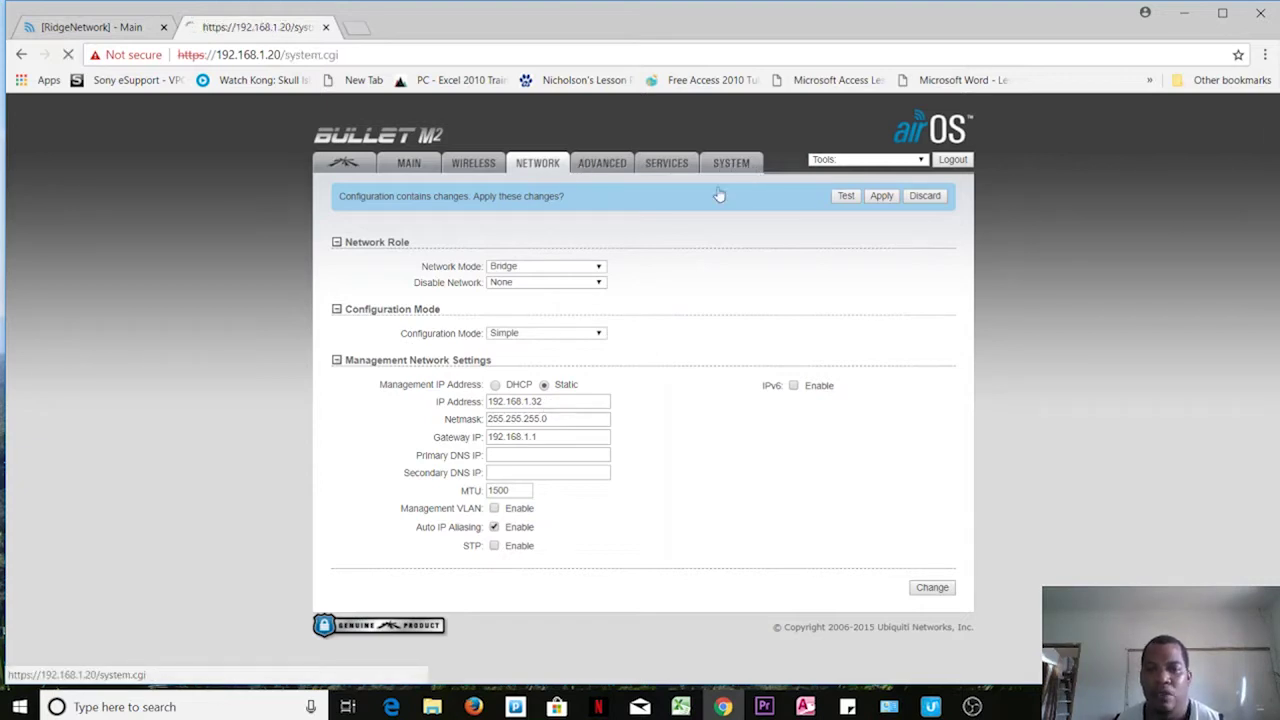